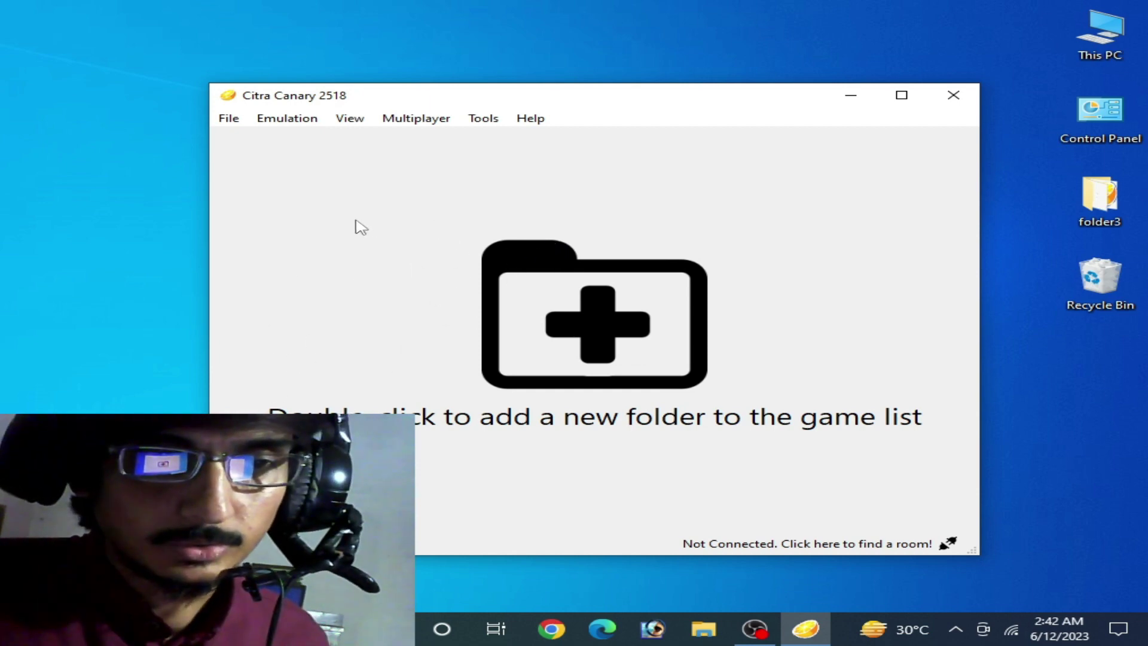
Open Citra's Emulation > Configure settings, then relaunch Citra from its shortcut.
{"action": "left_click", "coordinate": [284, 121]}
{"action": "left_click", "coordinate": [324, 249]}
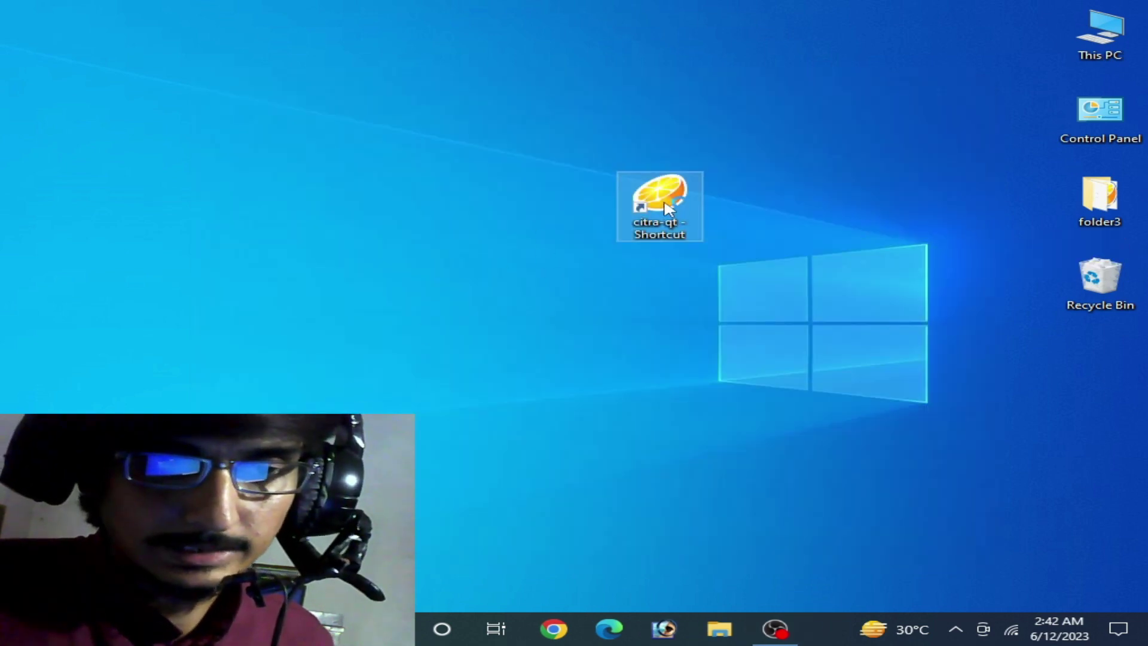
{"action": "key", "text": "Return"}
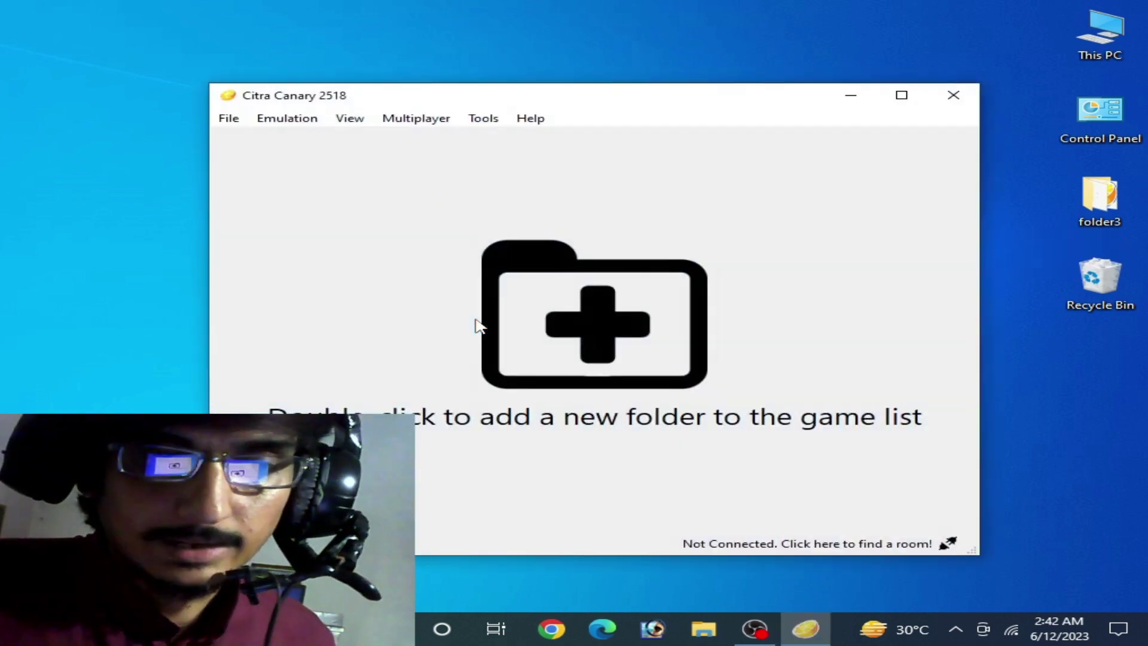
Load the Runny Egg [USA] (eShop) Decrypted.3ds game via File > Load File.
{"action": "left_click", "coordinate": [228, 119]}
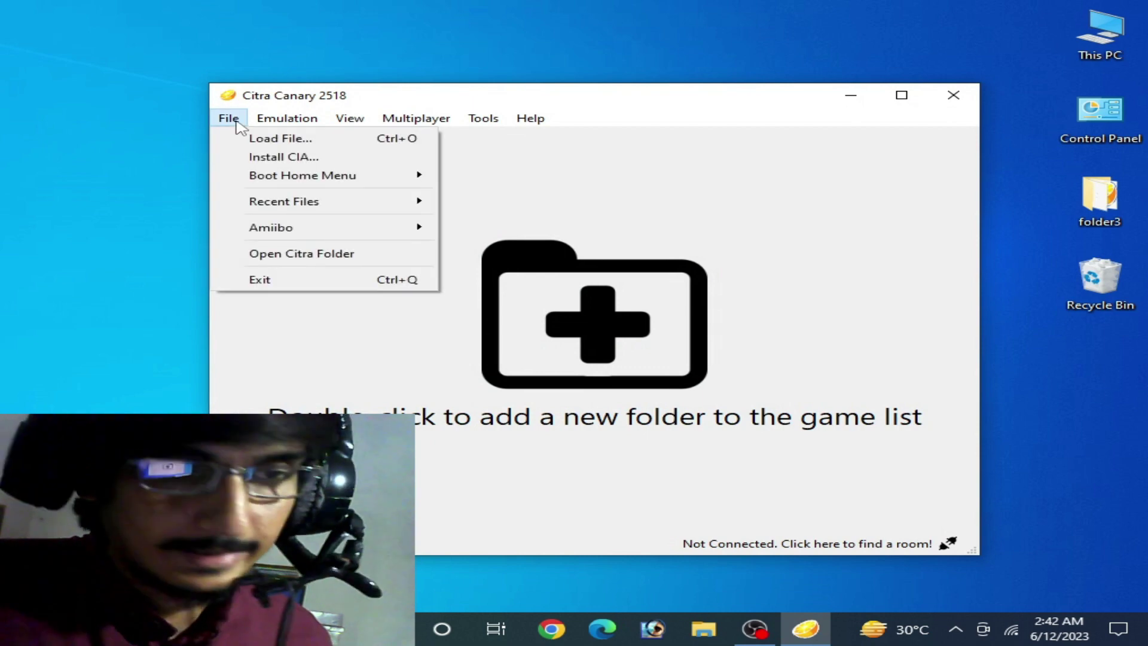
{"action": "left_click", "coordinate": [274, 141]}
{"action": "left_click", "coordinate": [515, 232]}
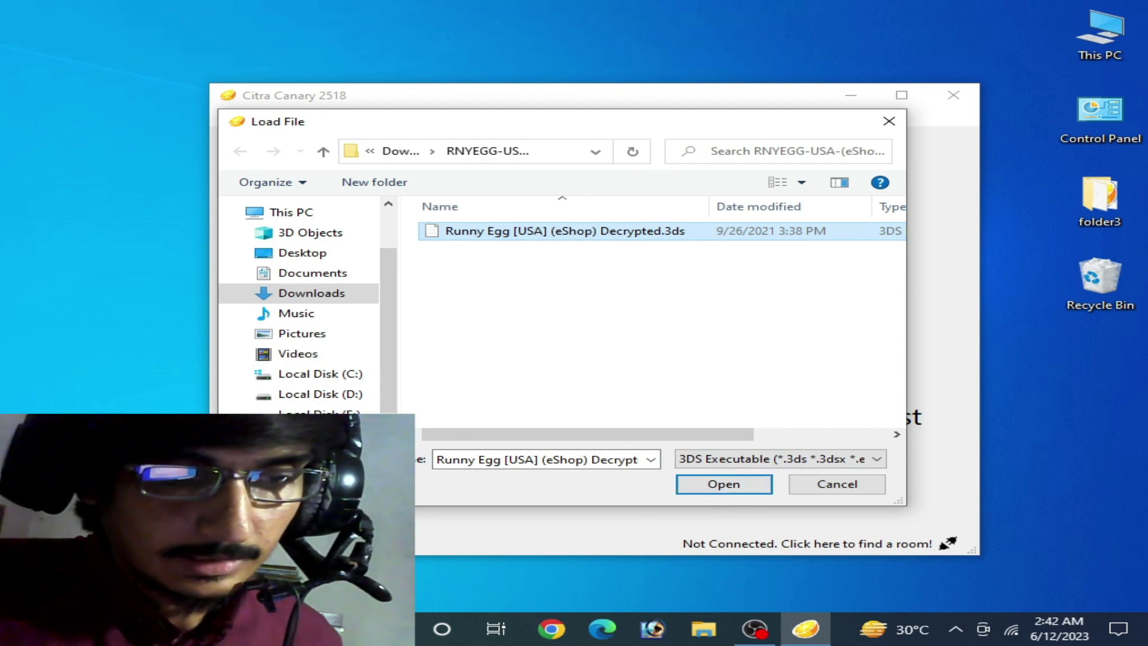
{"action": "left_click", "coordinate": [724, 485]}
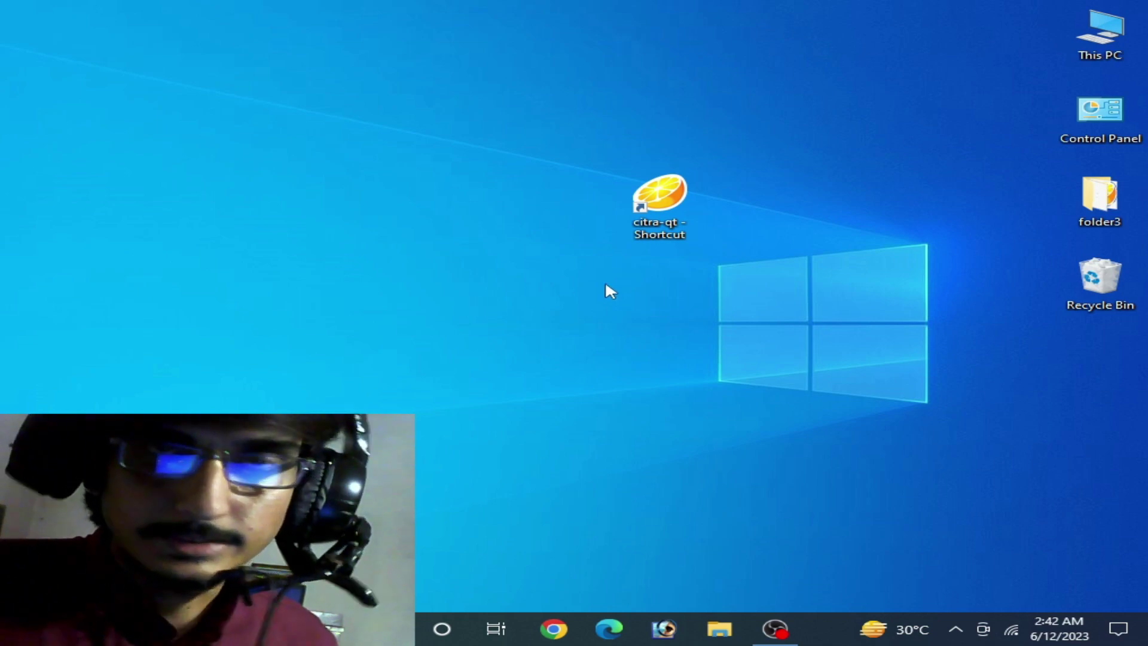
Relaunch Citra from the citra-qt shortcut and nudge its window up and left.
{"action": "right_click", "coordinate": [654, 216]}
{"action": "left_click", "coordinate": [718, 165]}
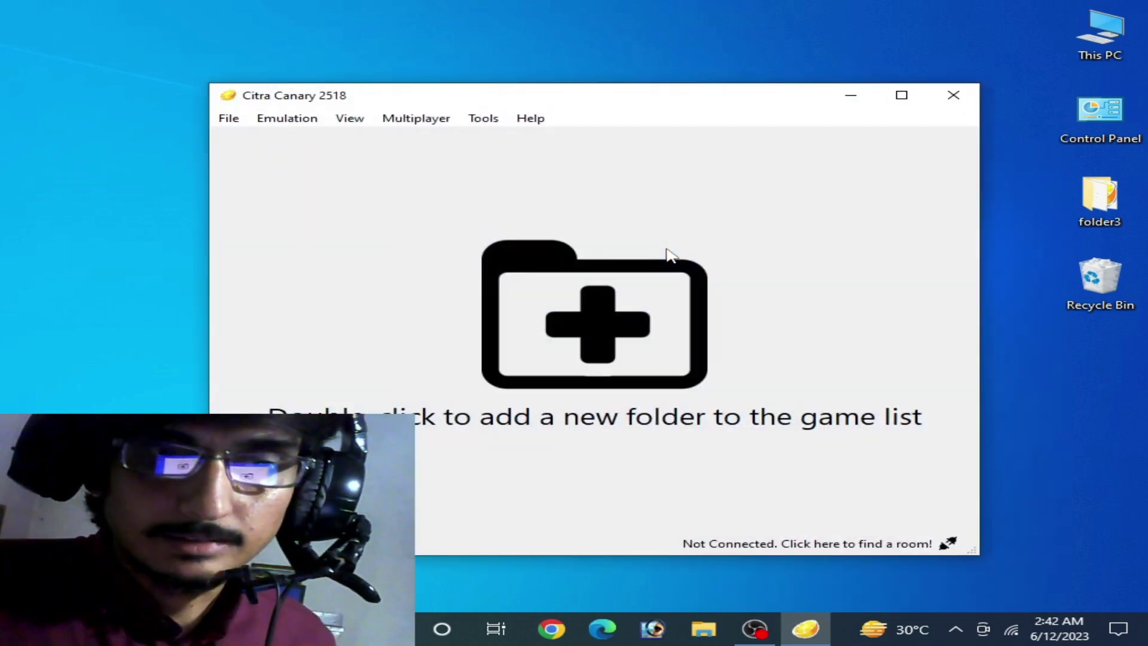
{"action": "left_click_drag", "start_coordinate": [627, 97], "coordinate": [606, 86]}
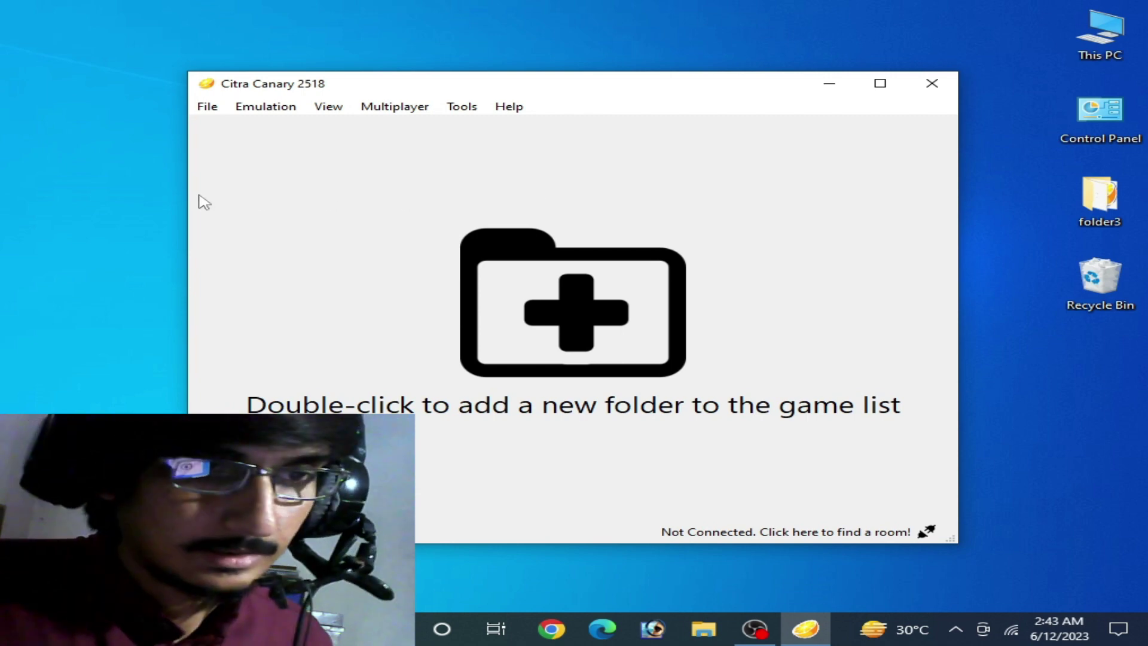
Try Citra's Emulation > Configure settings, then bring up Windows search.
{"action": "left_click", "coordinate": [281, 111]}
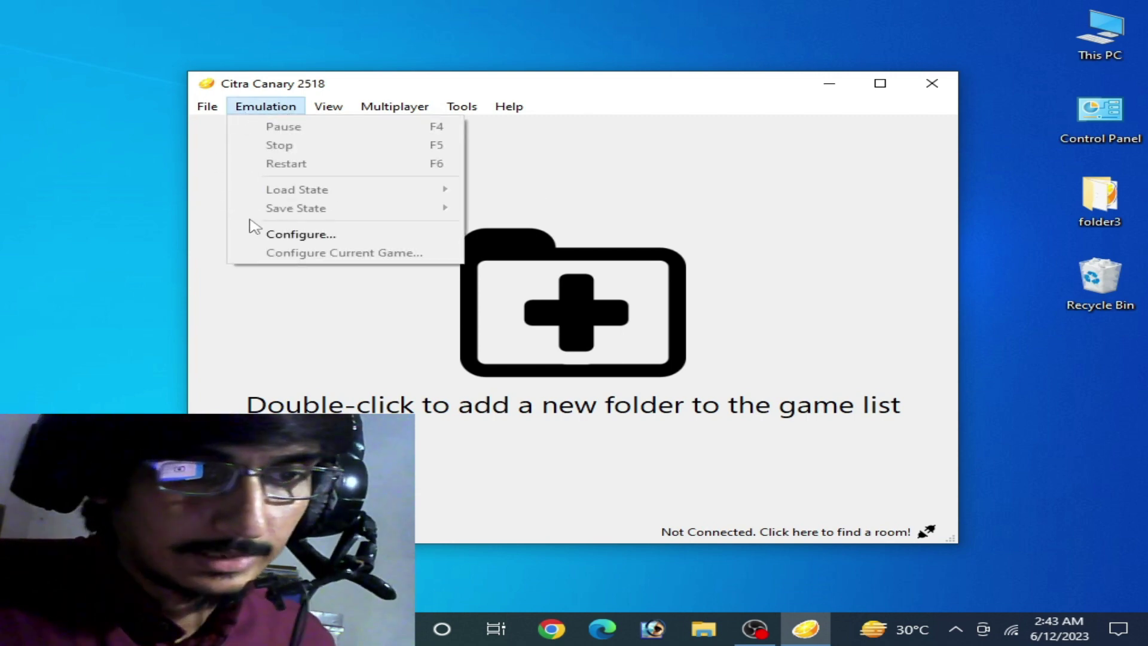
{"action": "left_click", "coordinate": [297, 237]}
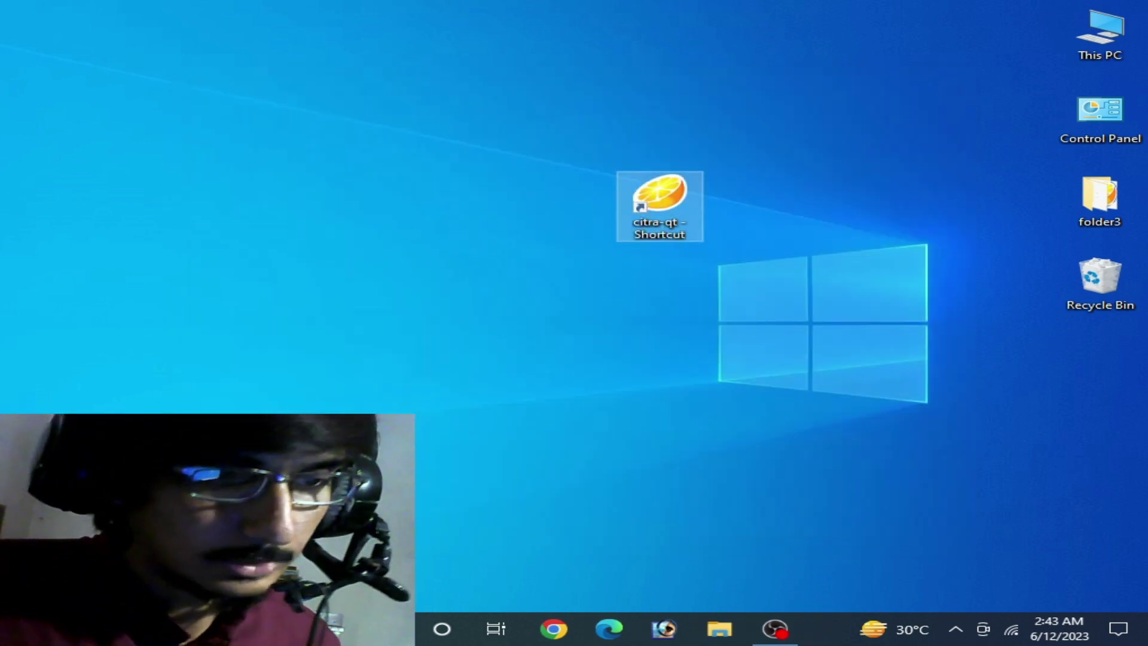
{"action": "key", "text": "super+s"}
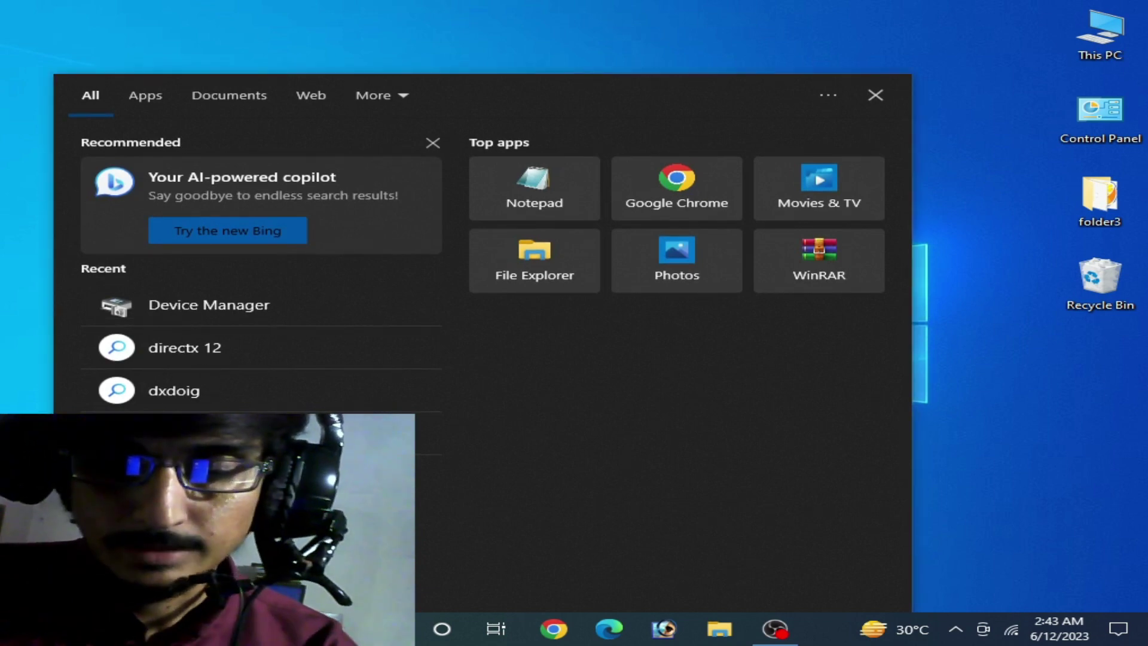
In Device Manager, view the GTX 750's driver: version 23.21.13.8512, dated 7/27/2017.
{"action": "left_click", "coordinate": [184, 306]}
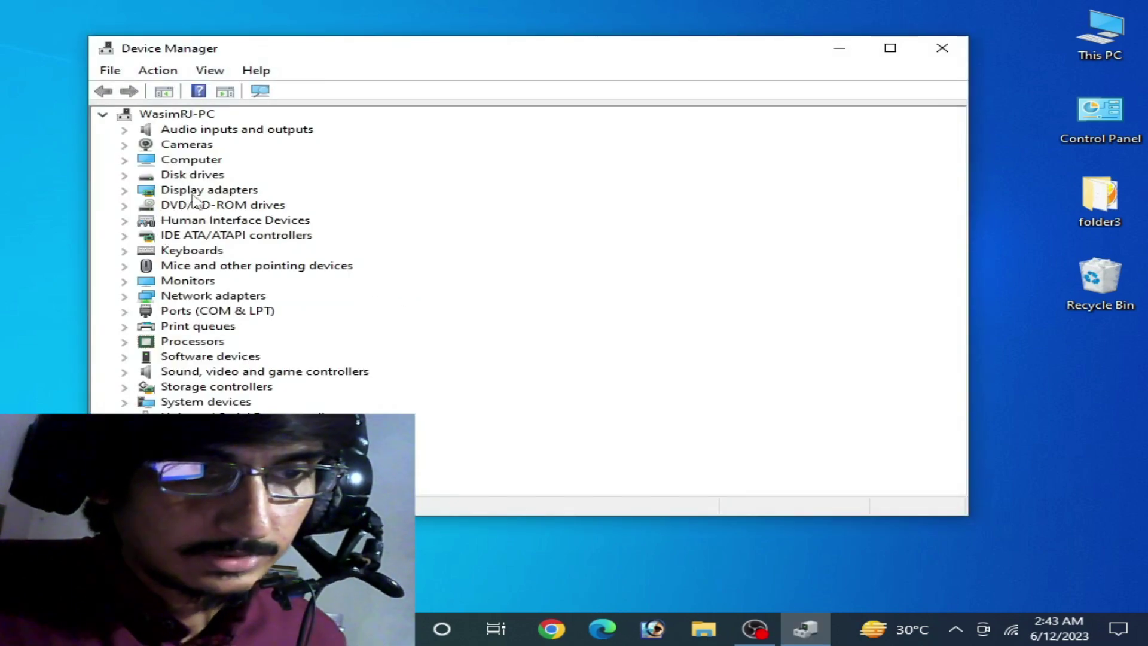
{"action": "left_click", "coordinate": [124, 190]}
{"action": "right_click", "coordinate": [216, 205]}
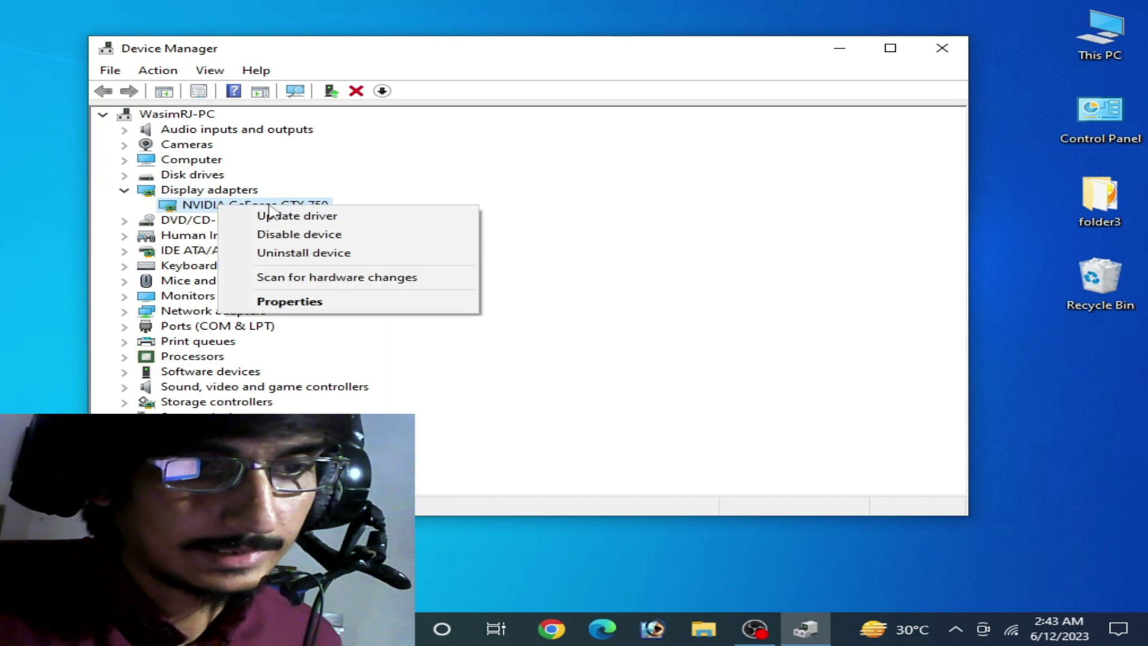
{"action": "left_click", "coordinate": [305, 302]}
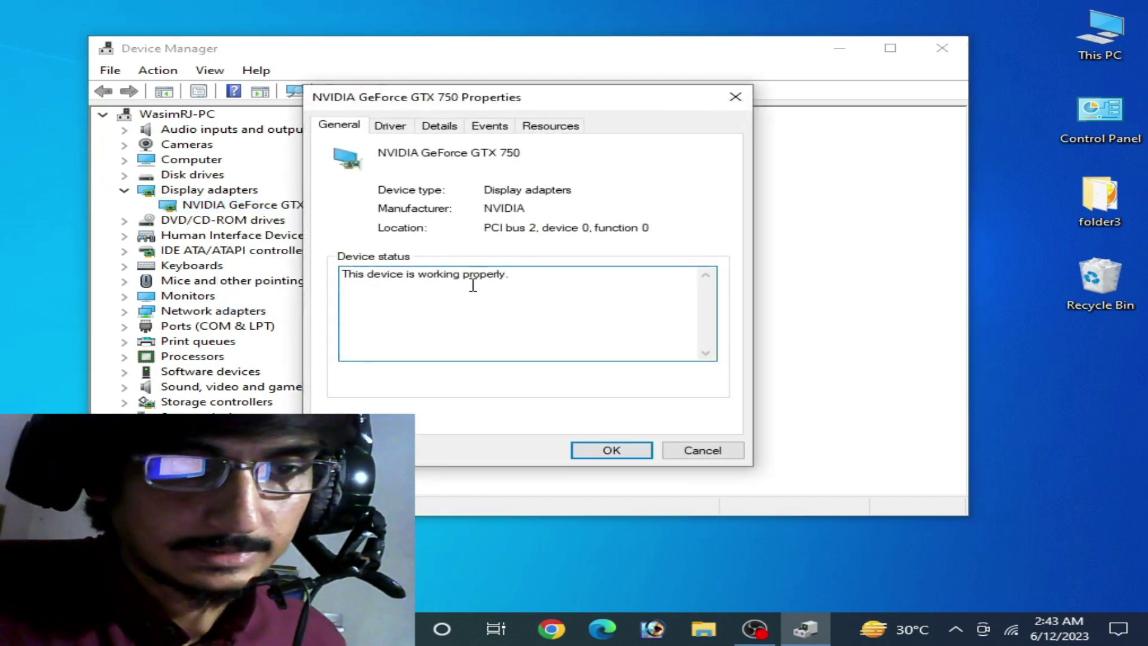
{"action": "left_click", "coordinate": [399, 132]}
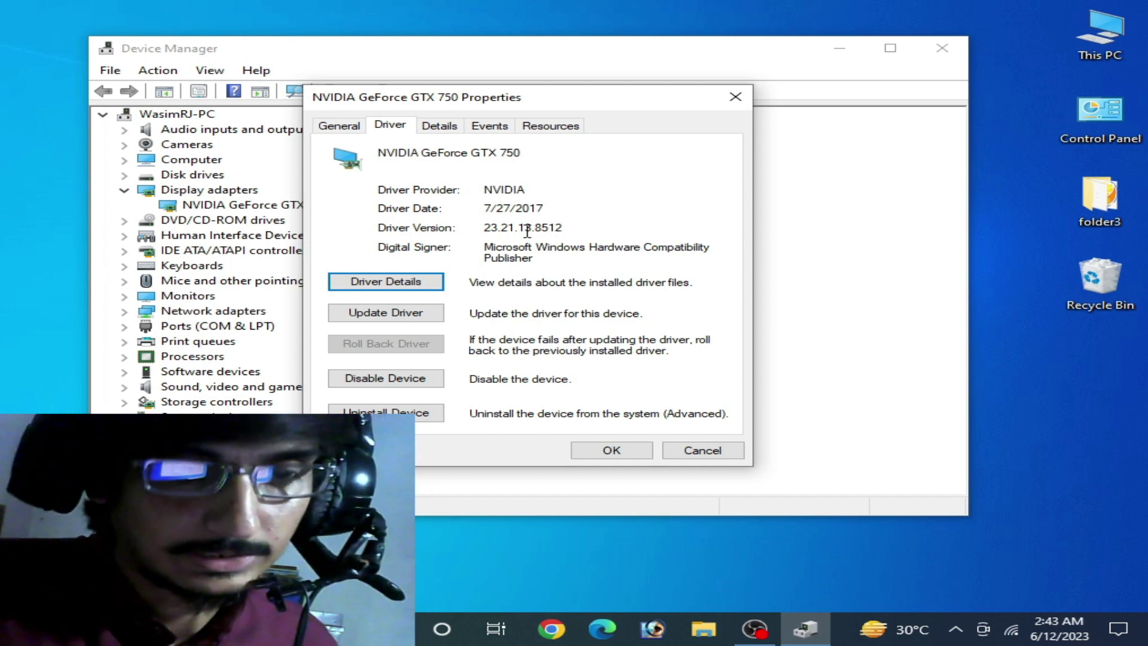
{"action": "left_click", "coordinate": [610, 450]}
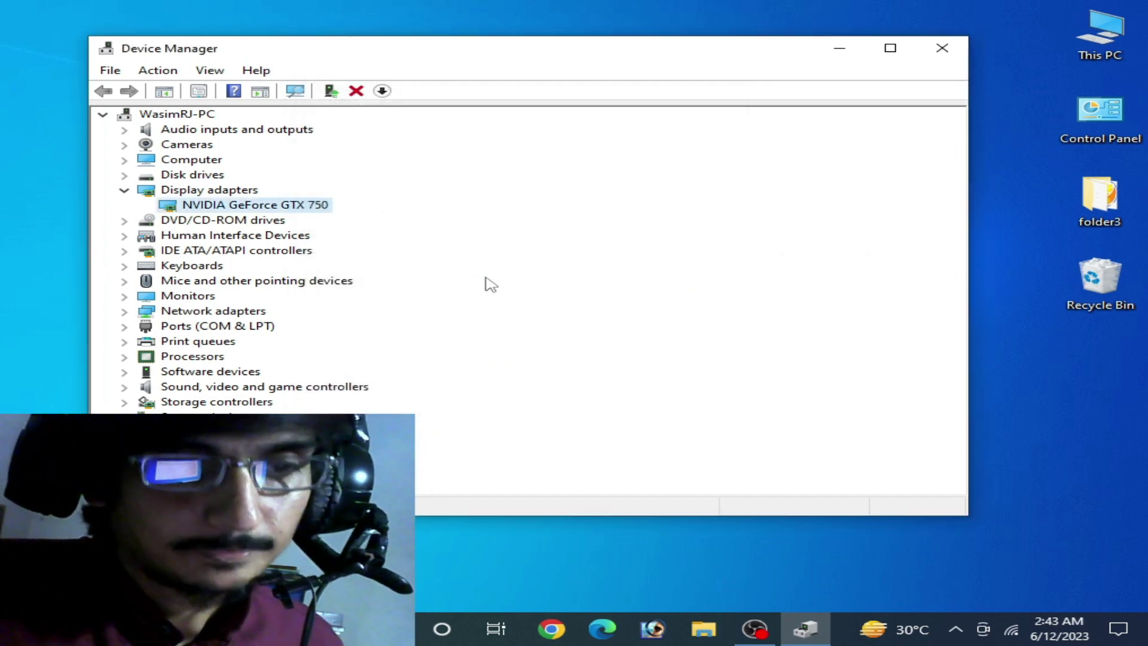
{"action": "right_click", "coordinate": [240, 209]}
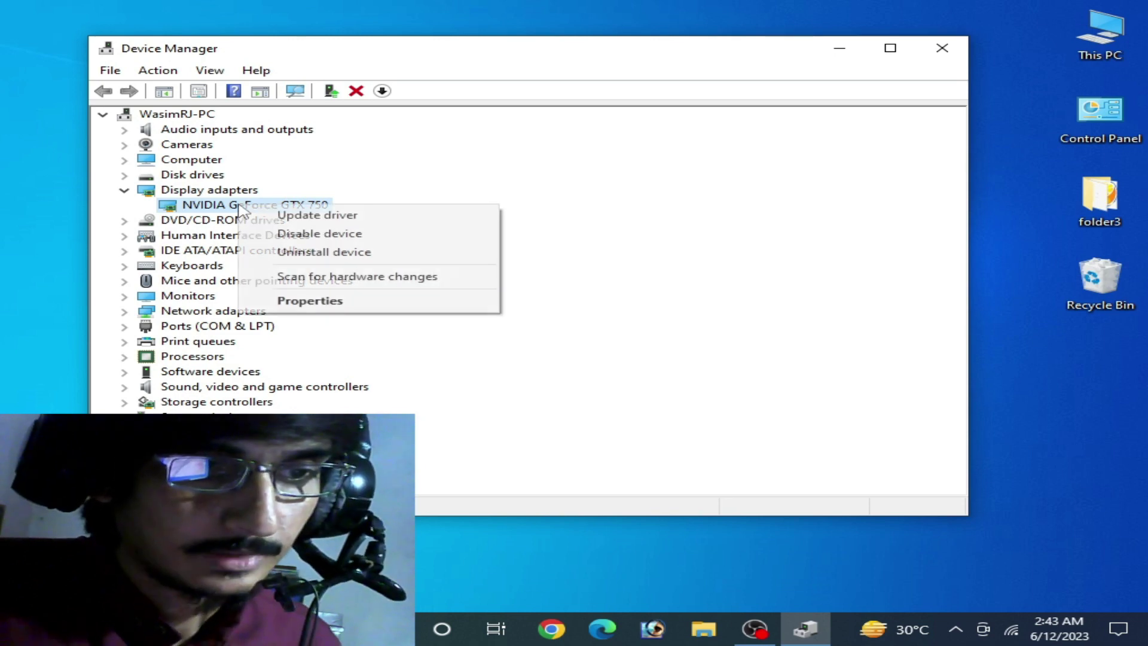
{"action": "left_click", "coordinate": [309, 215]}
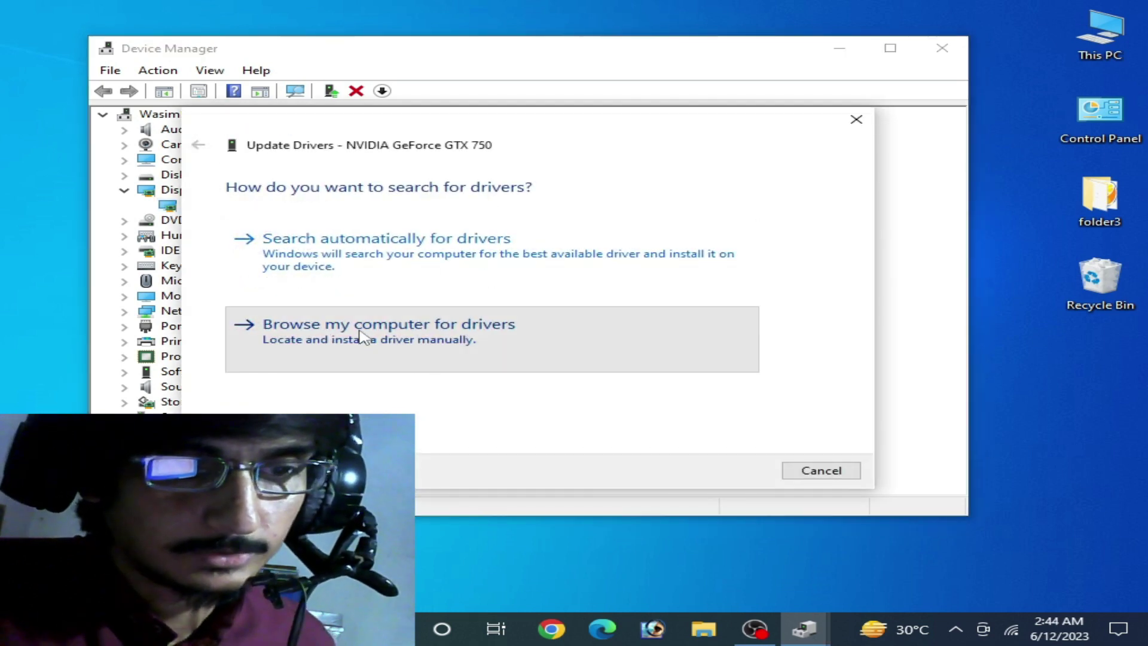
{"action": "left_click", "coordinate": [362, 336]}
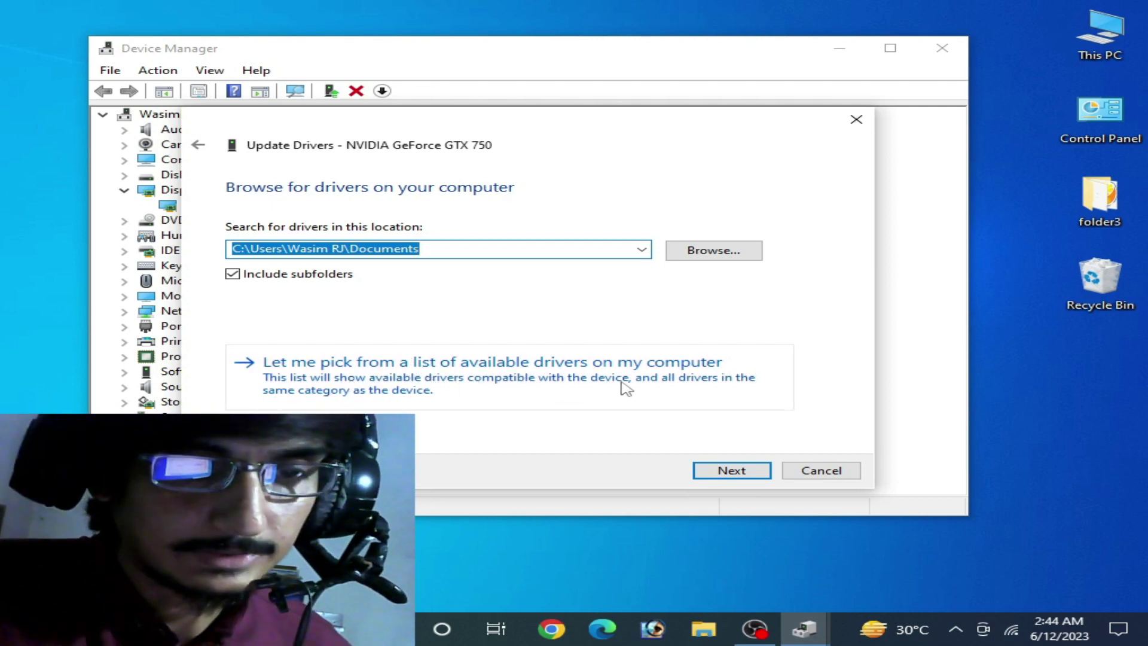
{"action": "left_click", "coordinate": [469, 382]}
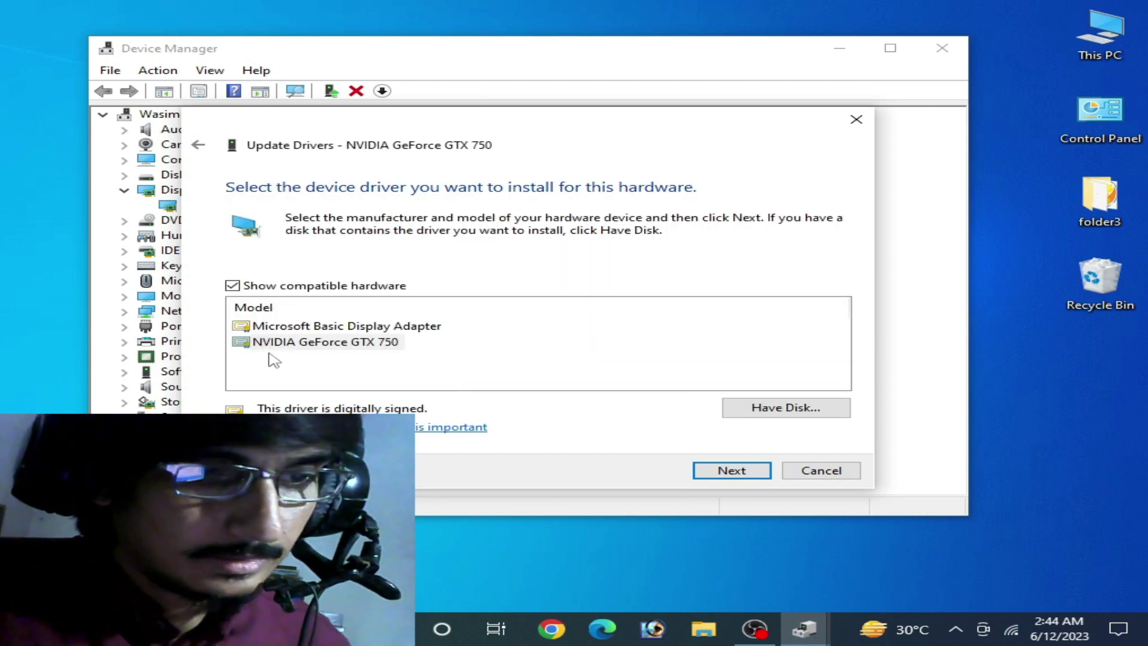
{"action": "left_click", "coordinate": [323, 326]}
{"action": "left_click", "coordinate": [326, 342]}
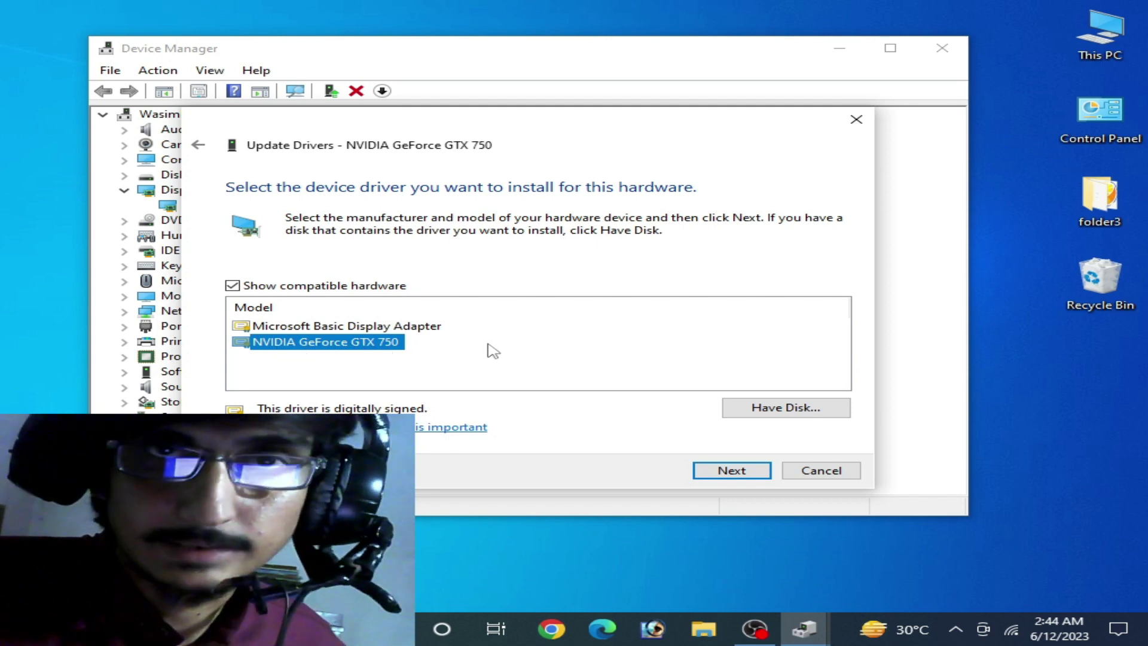
{"action": "left_click", "coordinate": [343, 328]}
{"action": "left_click", "coordinate": [339, 346]}
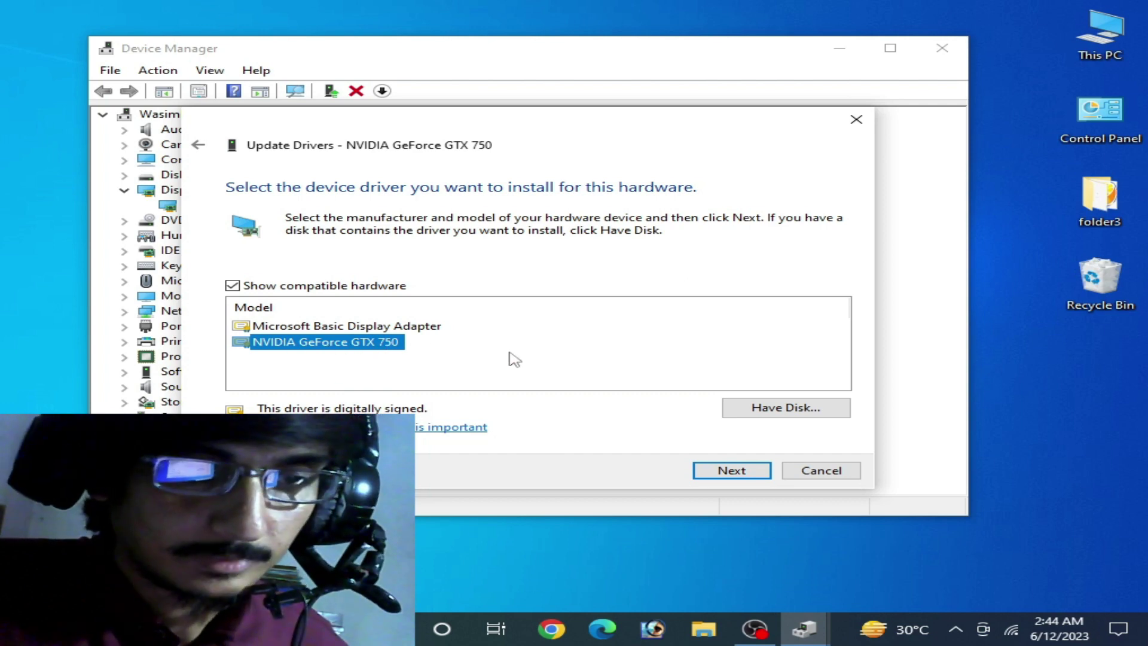
{"action": "left_click", "coordinate": [821, 472]}
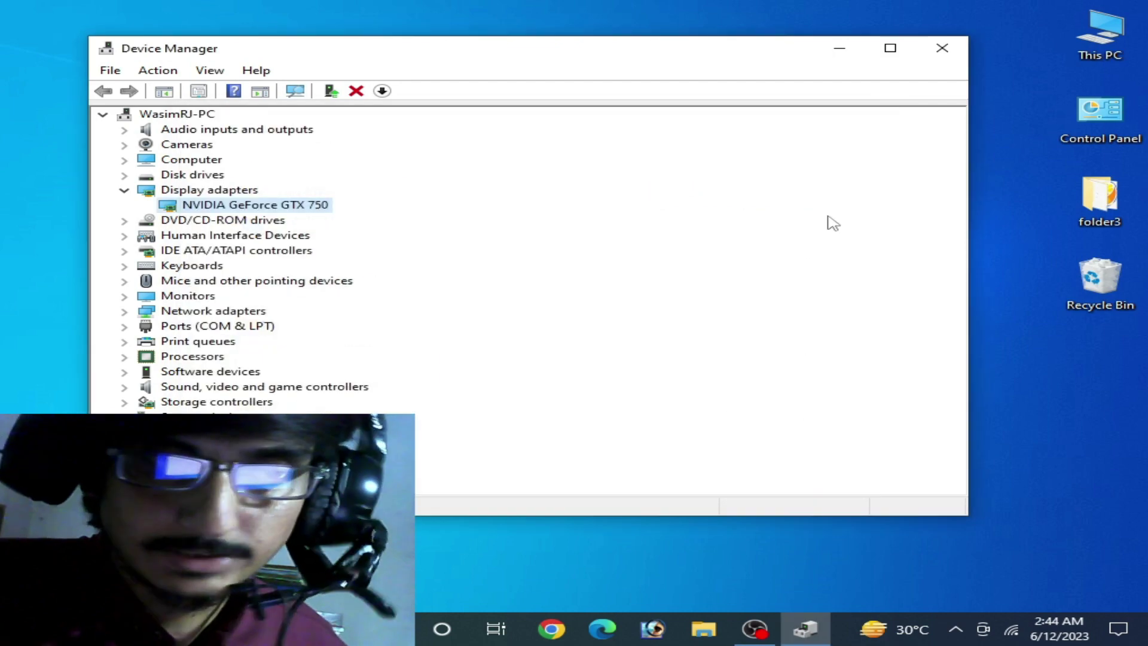
{"action": "left_click", "coordinate": [942, 48]}
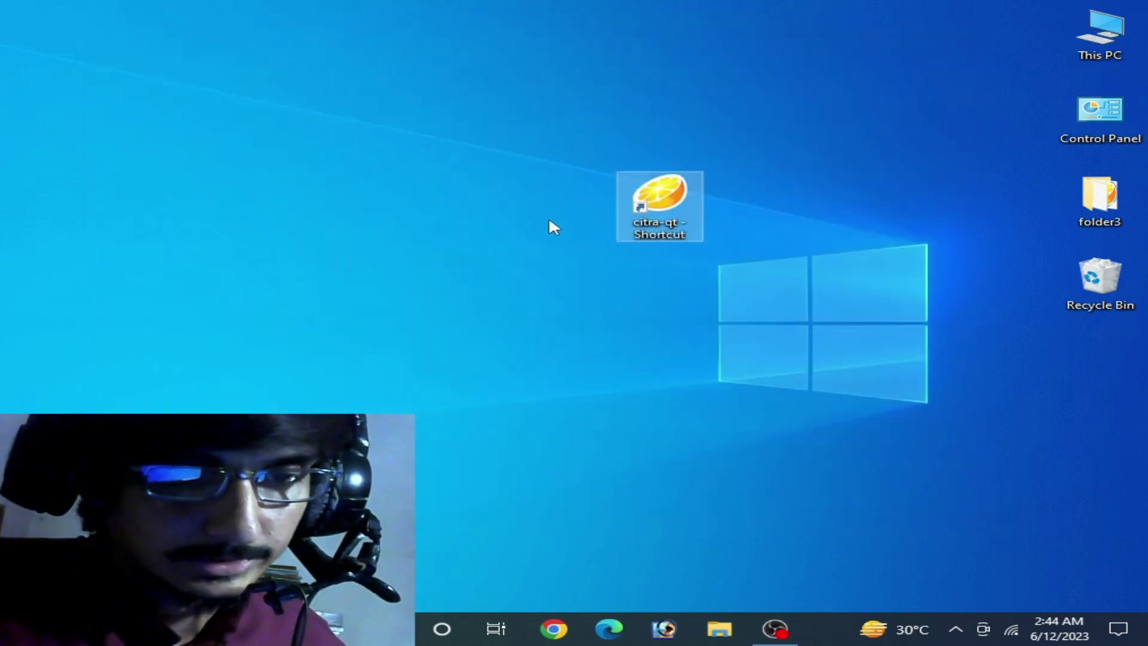
{"action": "key", "text": "alt+Tab"}
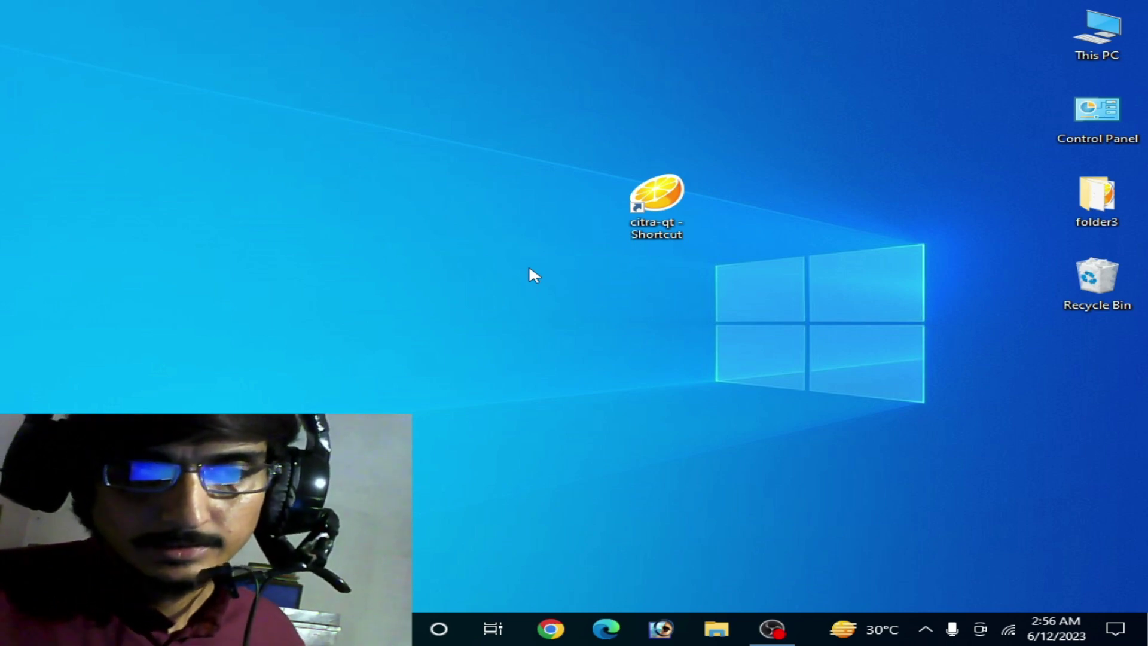
{"action": "right_click", "coordinate": [650, 216]}
Launch Citra from its shortcut, then open Device Manager via Windows search.
{"action": "left_click", "coordinate": [697, 162]}
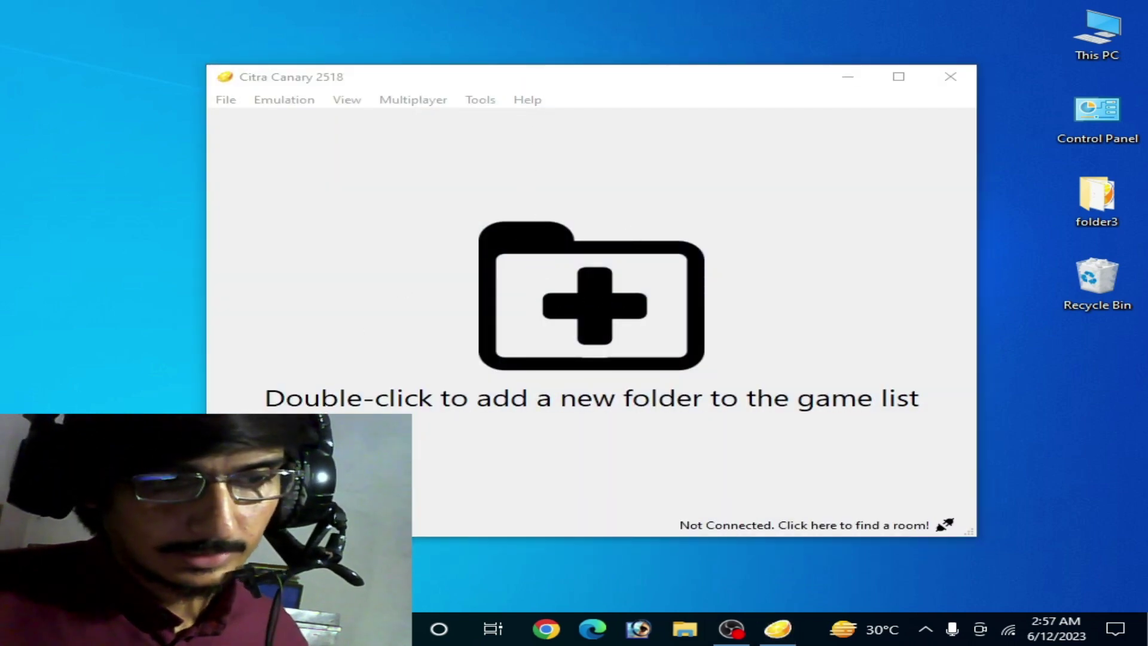
{"action": "key", "text": "super+s"}
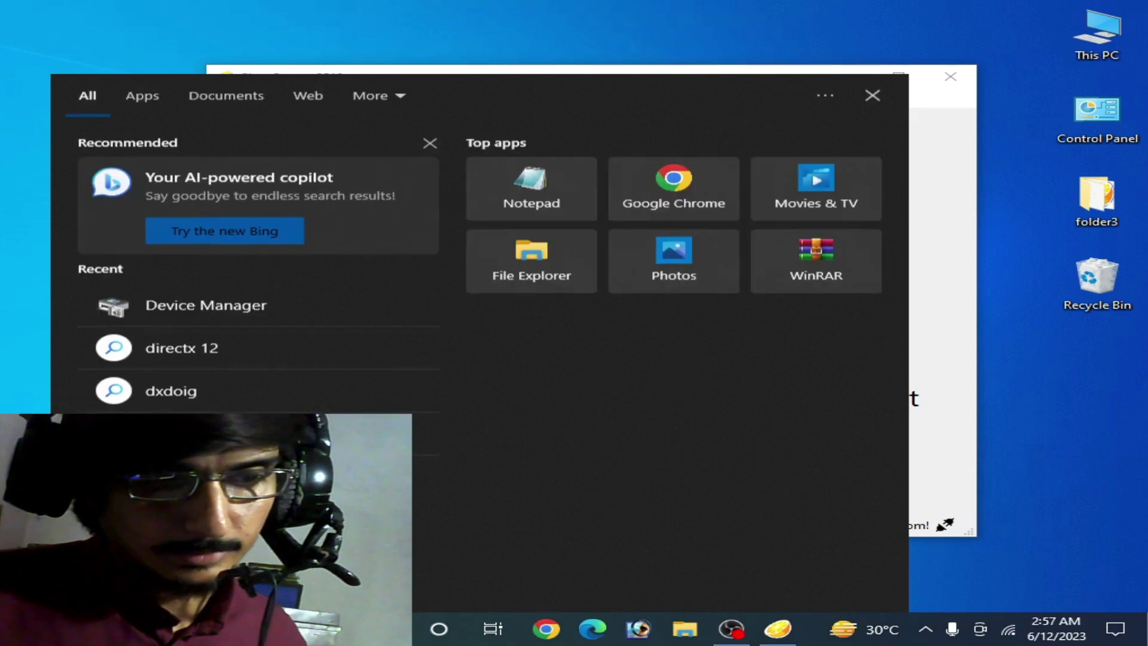
{"action": "left_click", "coordinate": [173, 306]}
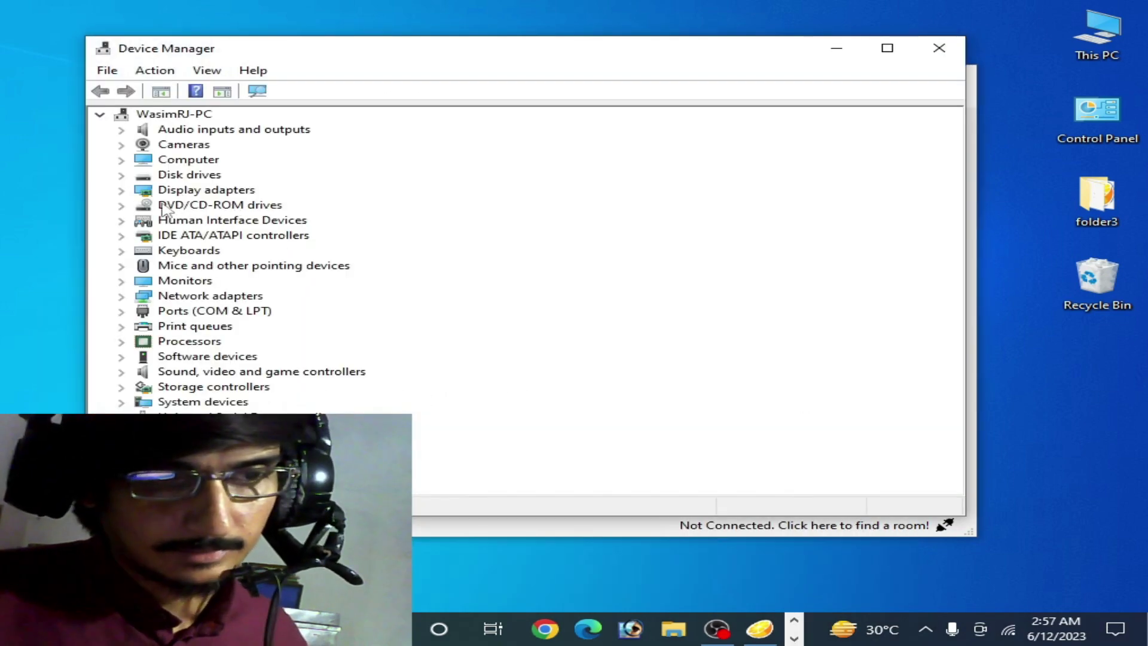
Confirm the GTX 750's driver now reads version 31.0.15.3168, dated 4/13/2023.
{"action": "left_click", "coordinate": [121, 191]}
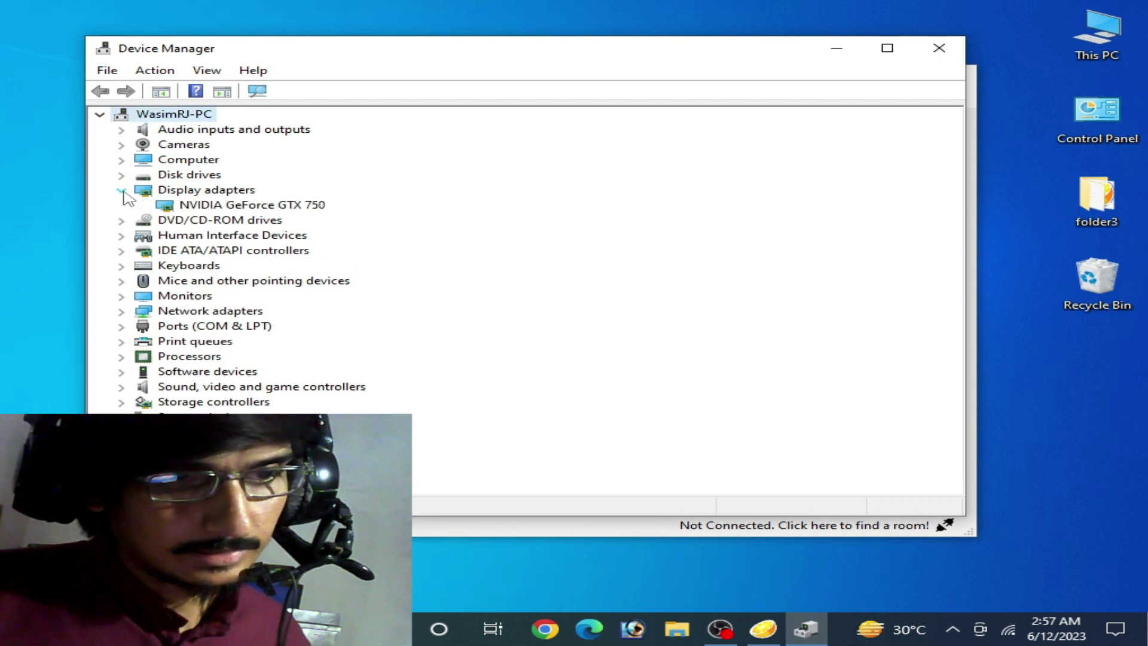
{"action": "right_click", "coordinate": [226, 207]}
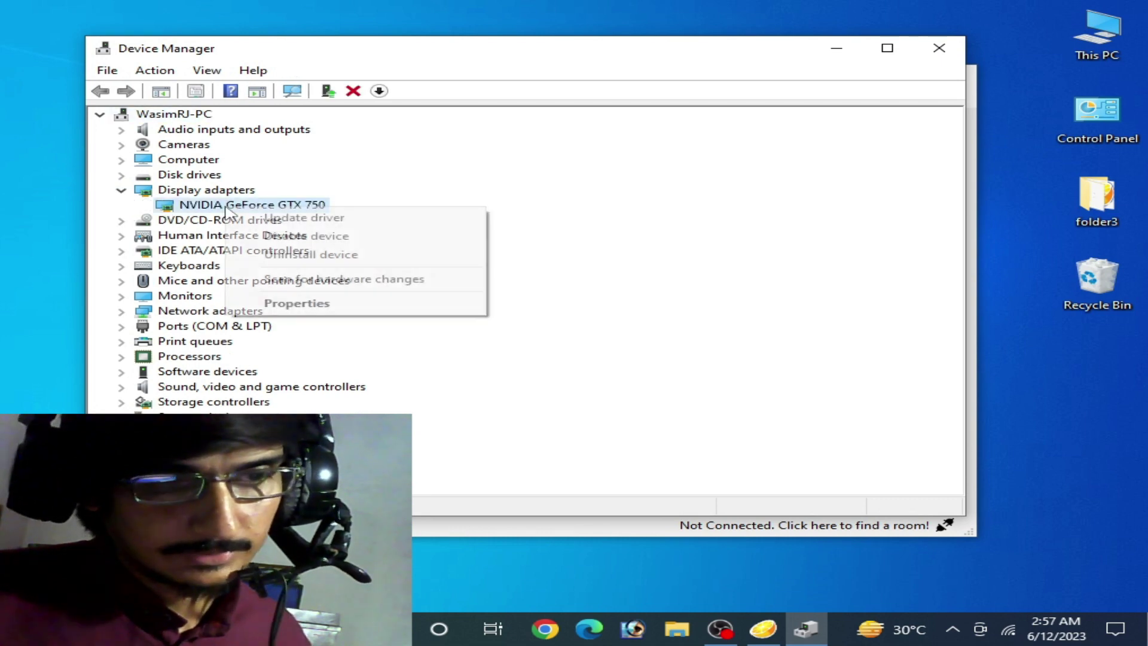
{"action": "left_click", "coordinate": [297, 304]}
{"action": "left_click", "coordinate": [394, 127]}
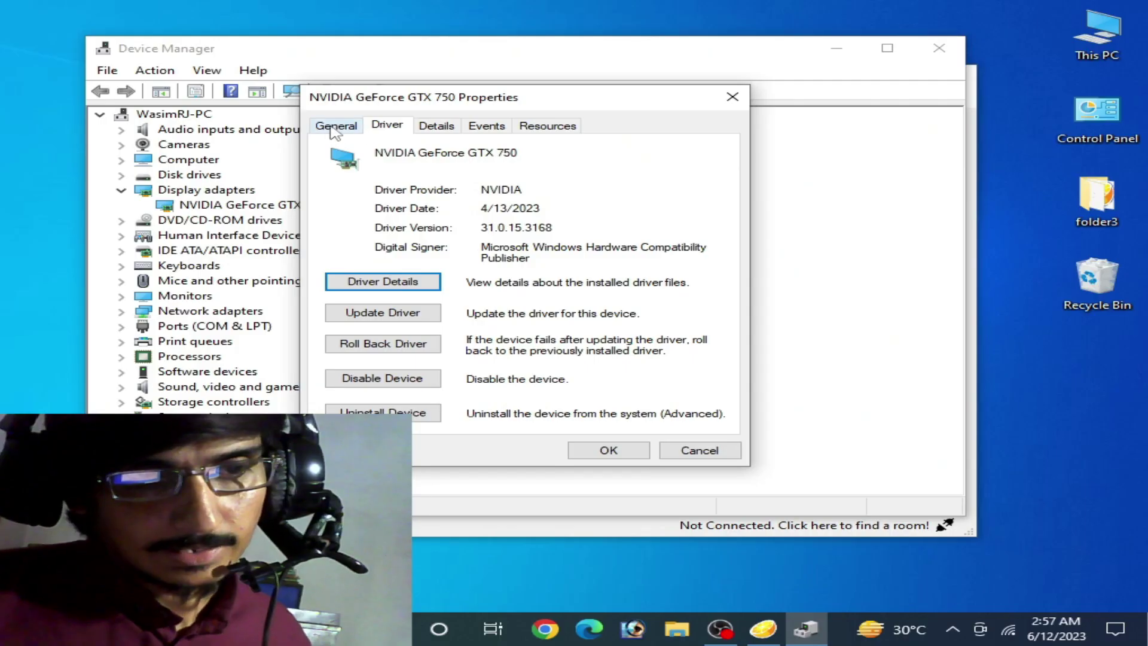
{"action": "left_click", "coordinate": [608, 449]}
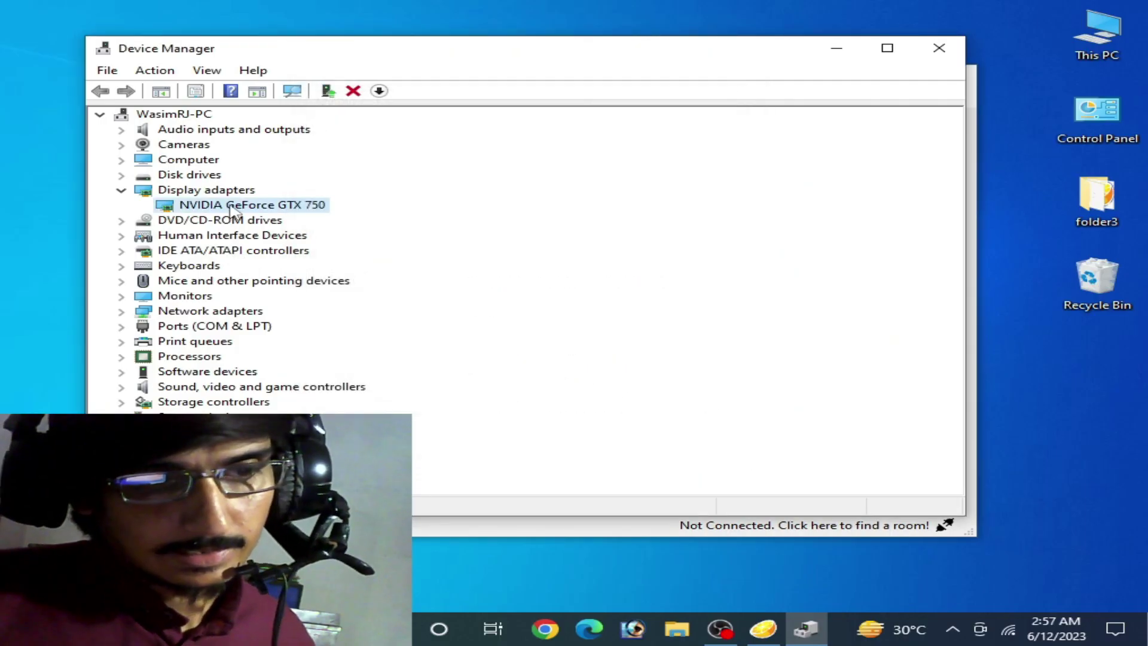
{"action": "right_click", "coordinate": [232, 211]}
{"action": "left_click", "coordinate": [276, 218]}
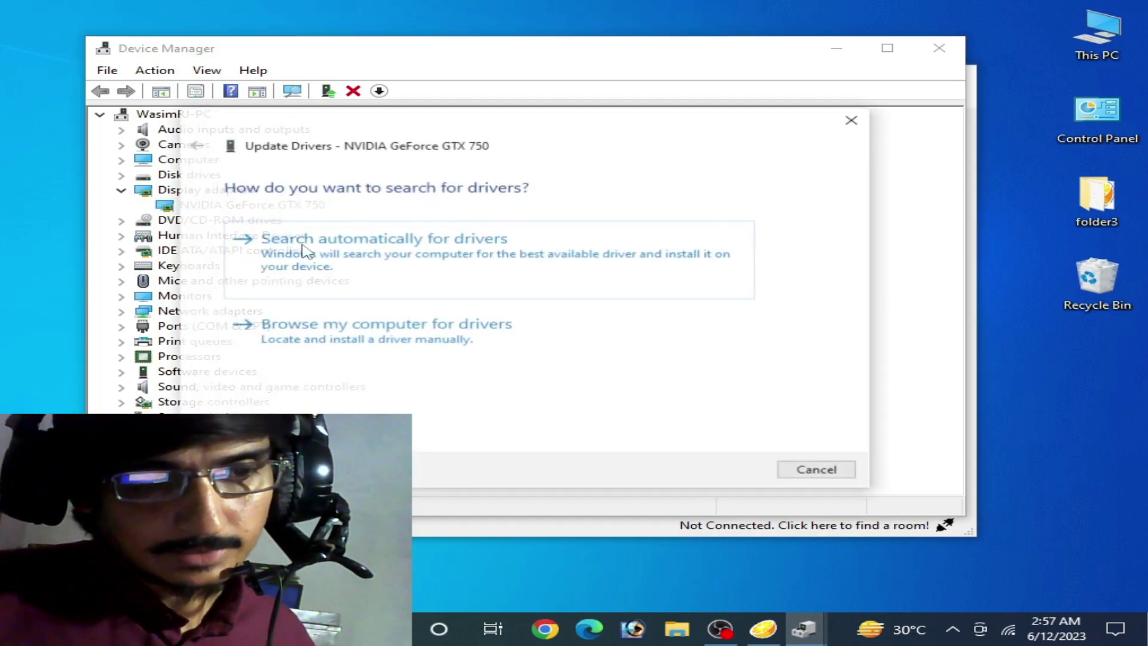
{"action": "left_click", "coordinate": [375, 339]}
{"action": "left_click", "coordinate": [452, 387]}
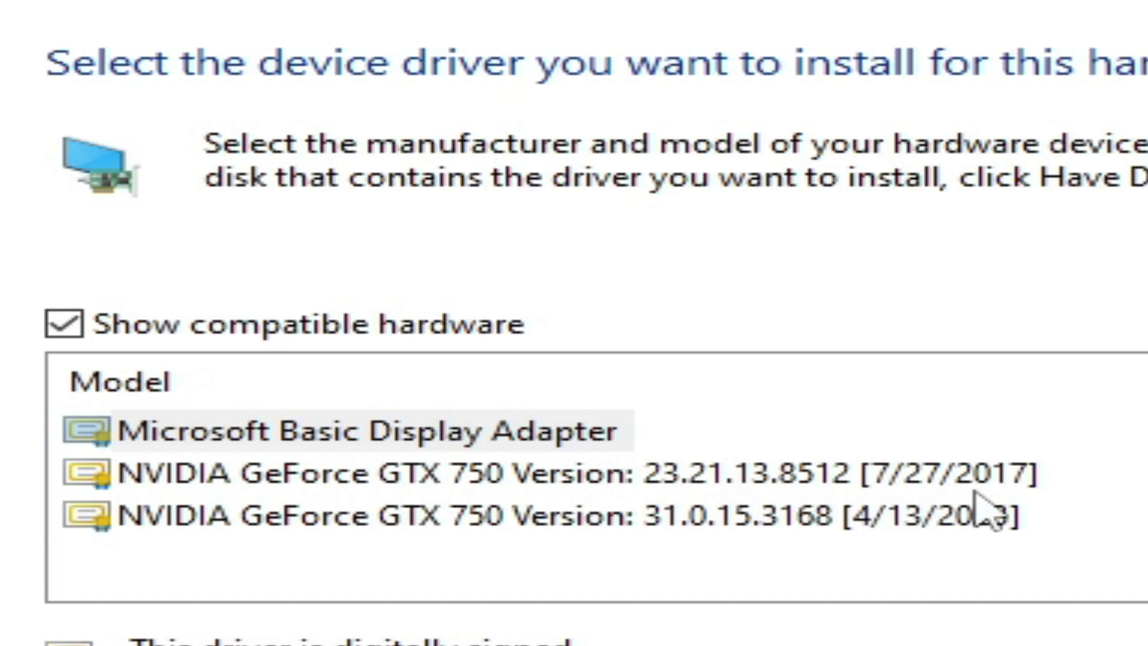
{"action": "left_click", "coordinate": [706, 478]}
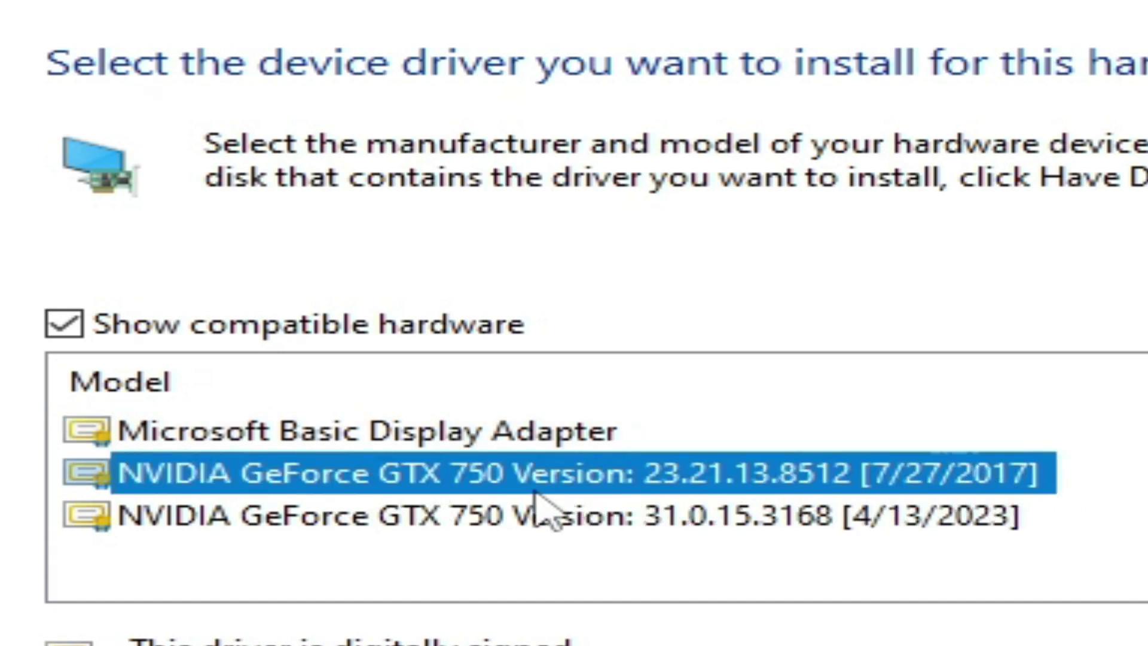
{"action": "left_click", "coordinate": [445, 519]}
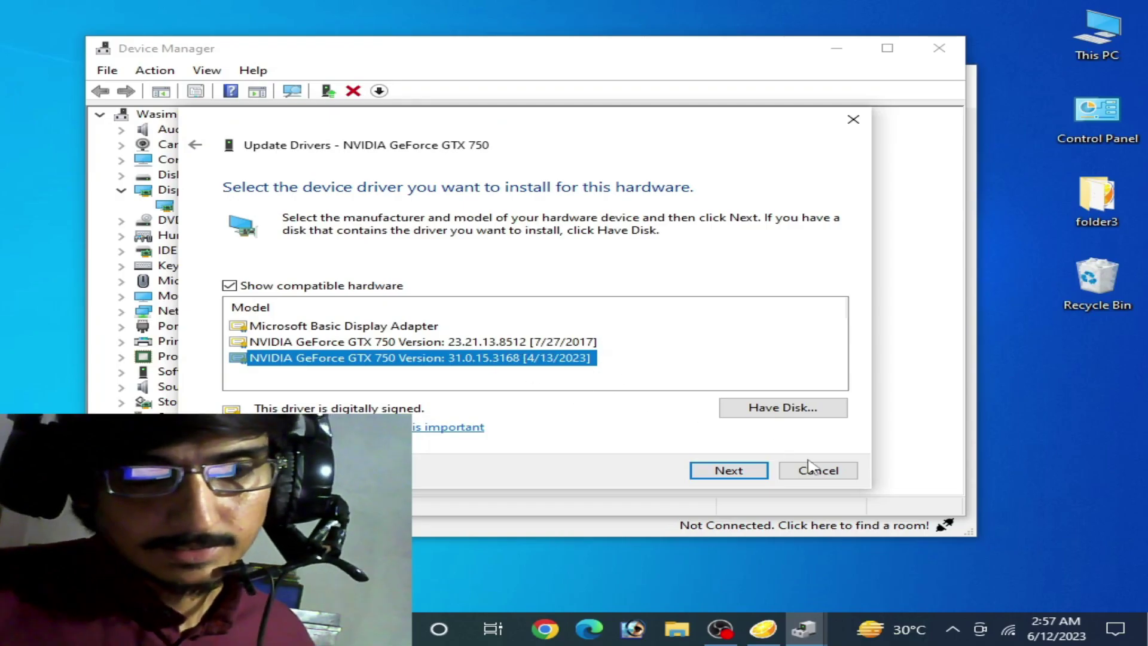
{"action": "left_click", "coordinate": [816, 471]}
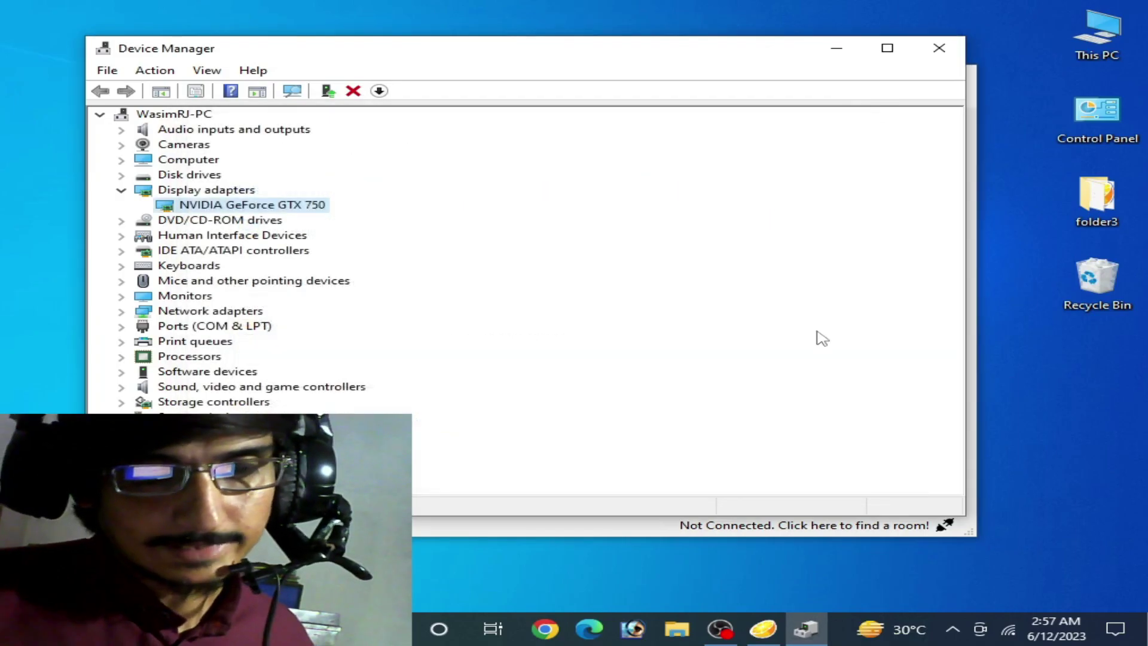
Close Device Manager and set Citra's Graphics > Advanced API to Vulkan on the GTX 750, then save.
{"action": "left_click", "coordinate": [939, 48]}
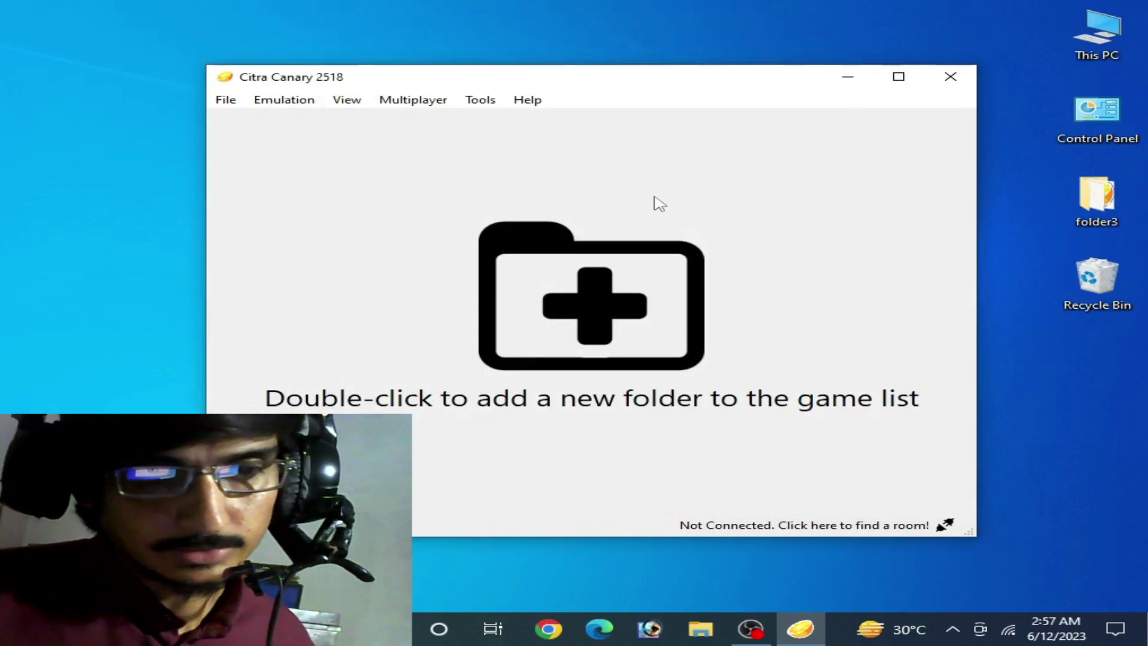
{"action": "left_click", "coordinate": [284, 101]}
{"action": "left_click", "coordinate": [313, 229]}
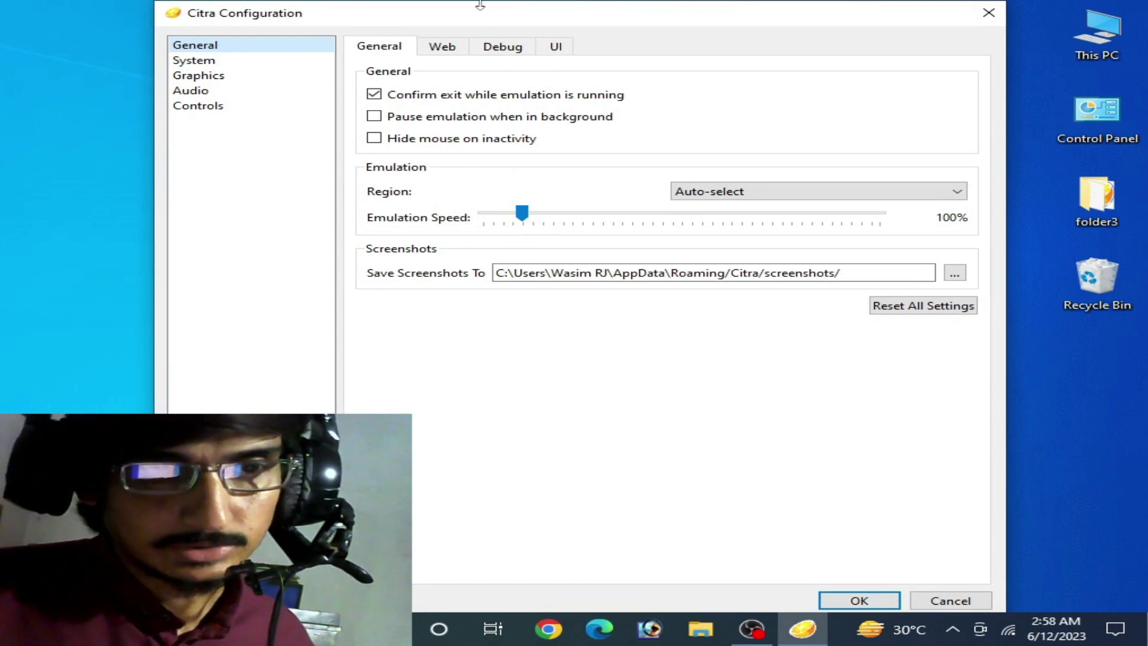
{"action": "left_click", "coordinate": [198, 78]}
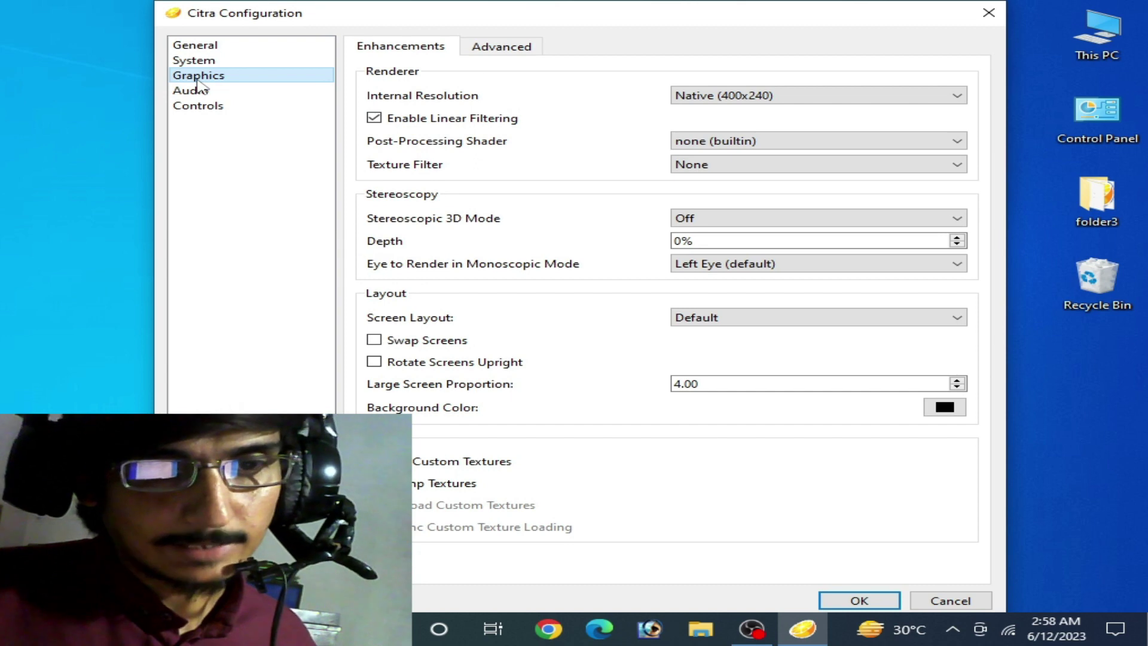
{"action": "left_click", "coordinate": [469, 52]}
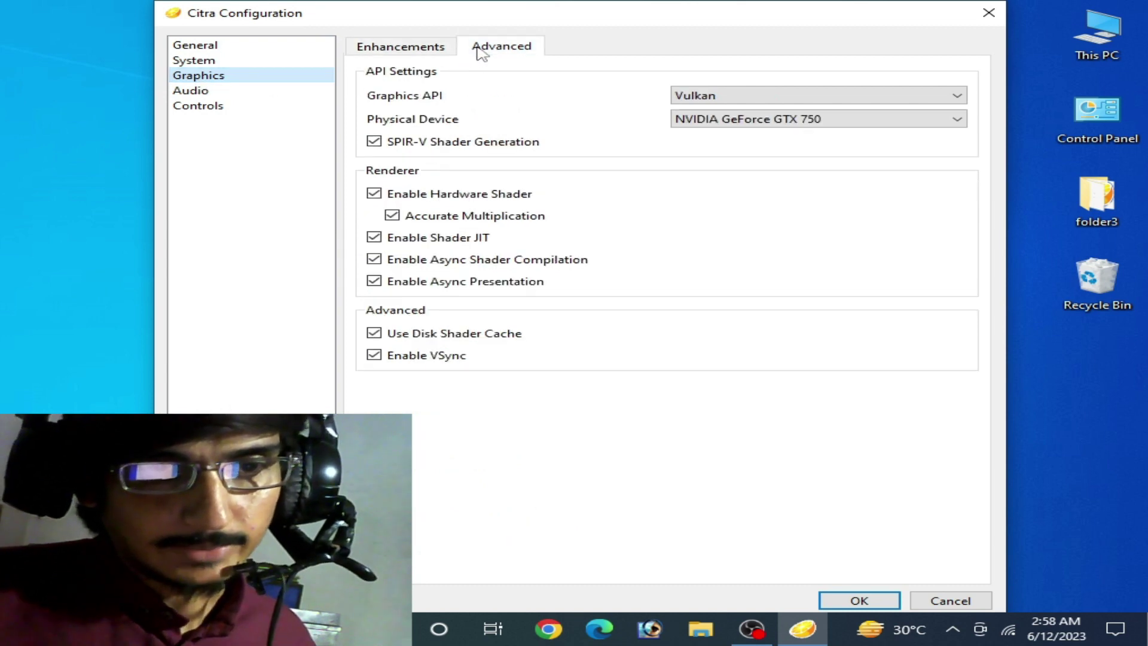
{"action": "left_click", "coordinate": [762, 95]}
{"action": "left_click", "coordinate": [704, 141]}
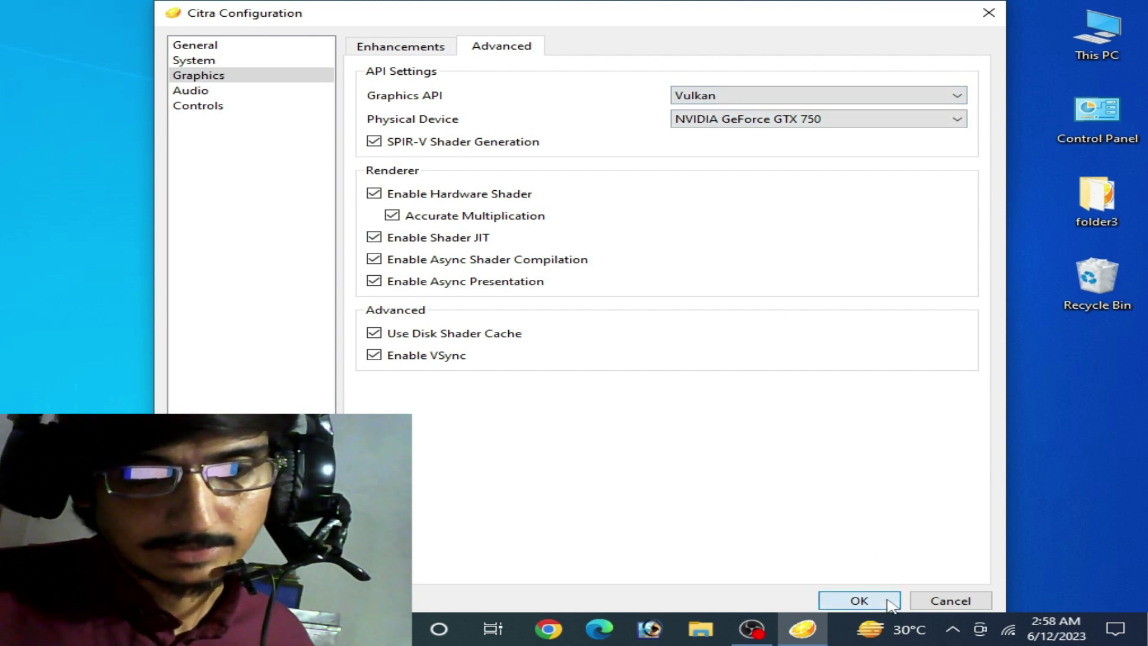
{"action": "left_click", "coordinate": [866, 601]}
Load Runny Egg [USA] (eShop) Decrypted.3ds from Downloads via File > Load File.
{"action": "left_click", "coordinate": [226, 102]}
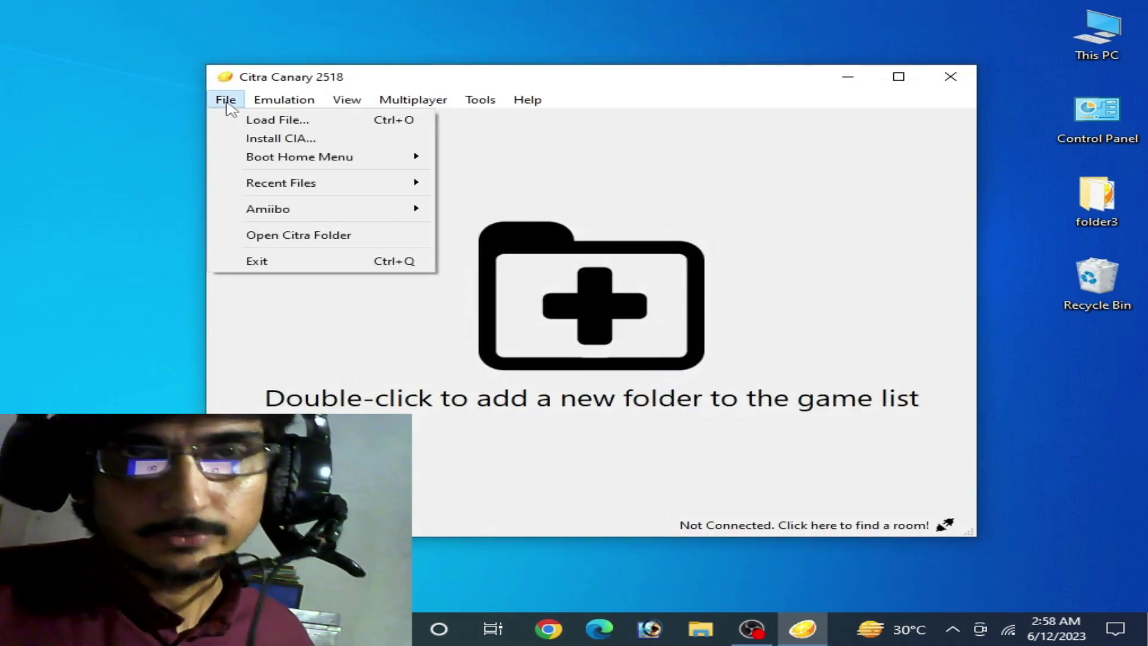
{"action": "left_click", "coordinate": [245, 119]}
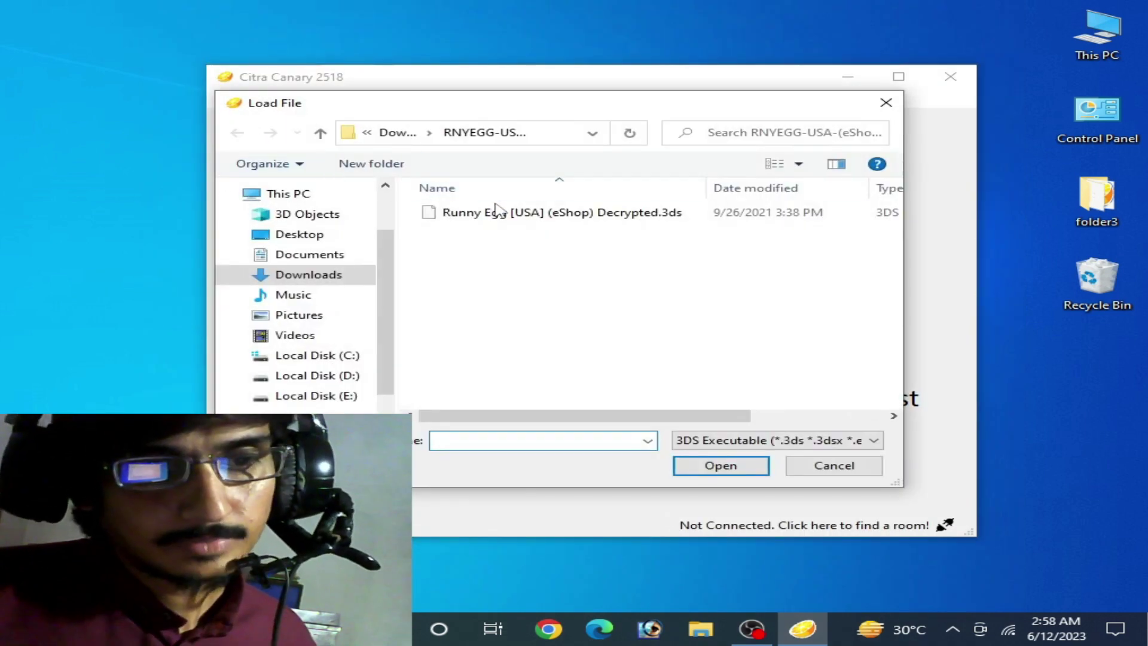
{"action": "left_click", "coordinate": [494, 216]}
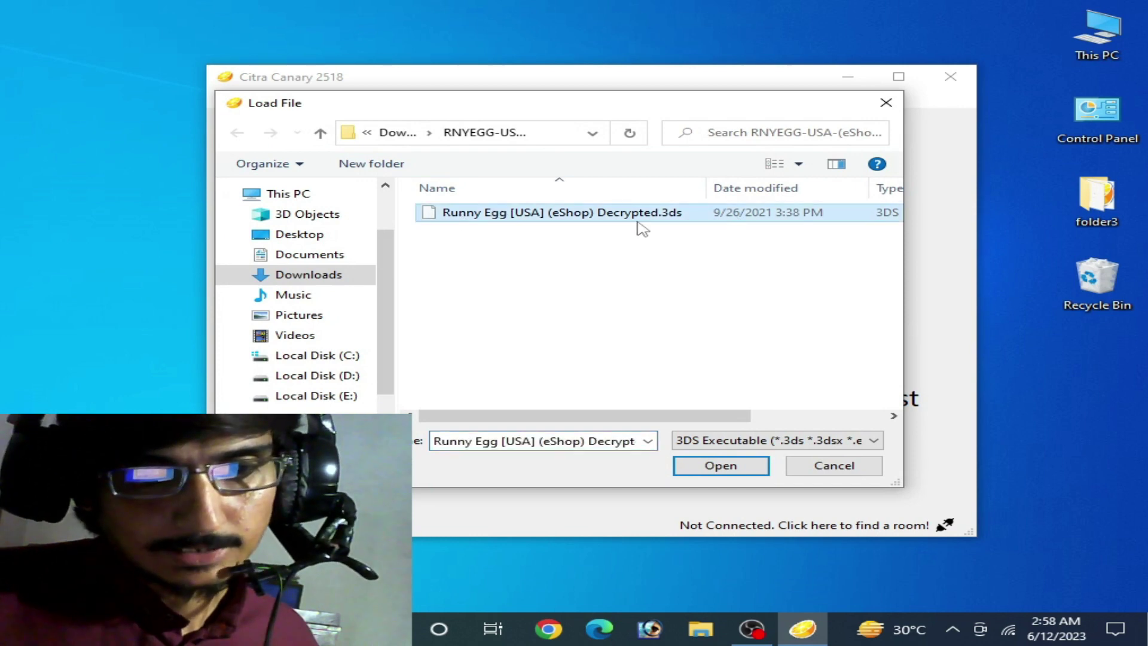
{"action": "left_click", "coordinate": [688, 464]}
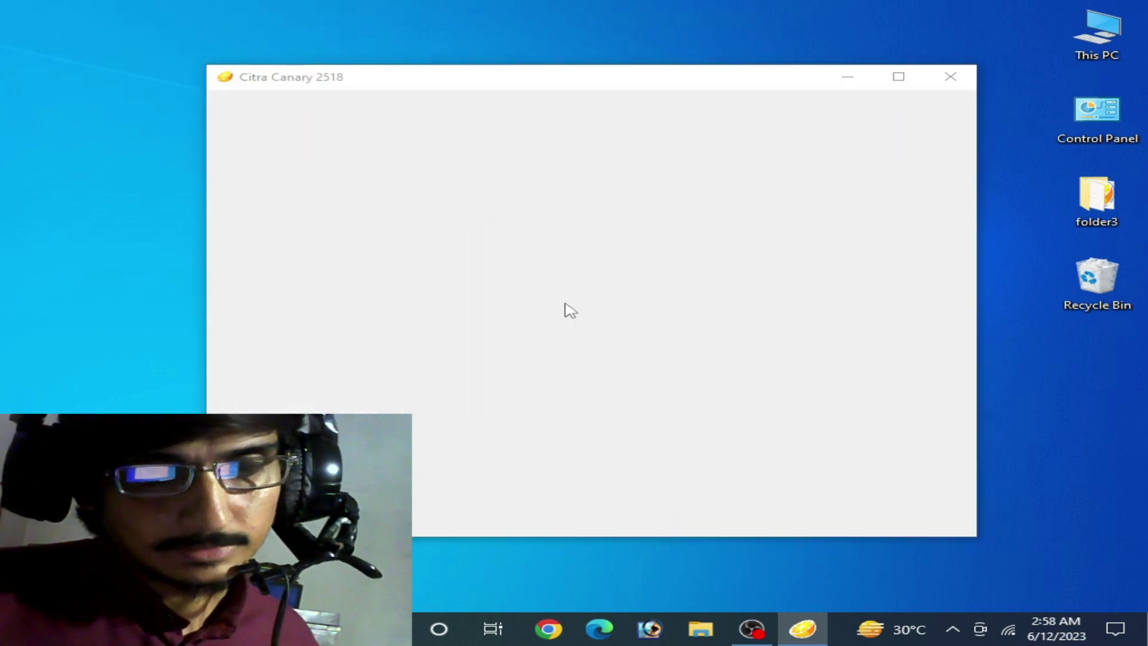